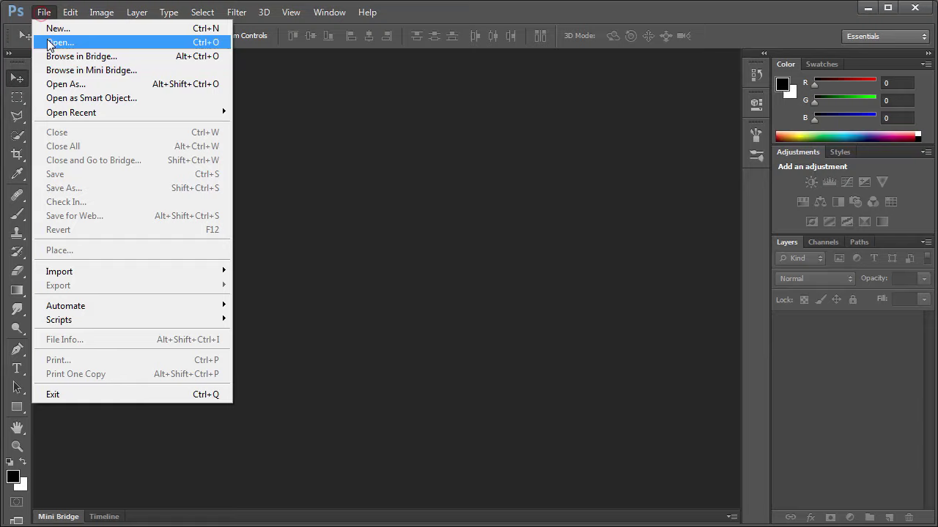
Open bira-beach-indonesia_68258_990x742.jpg and convert its locked Background into an editable Layer 0.
left_click(40, 42)
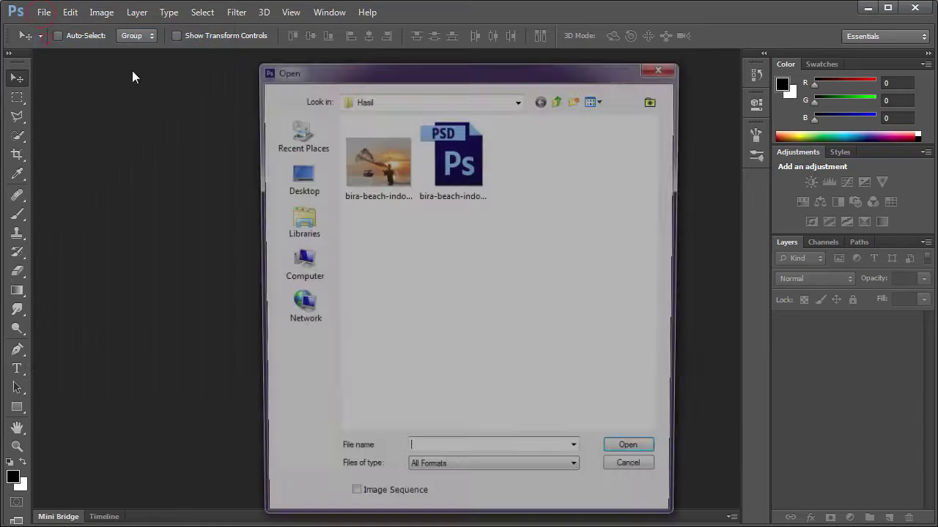
double_click(369, 161)
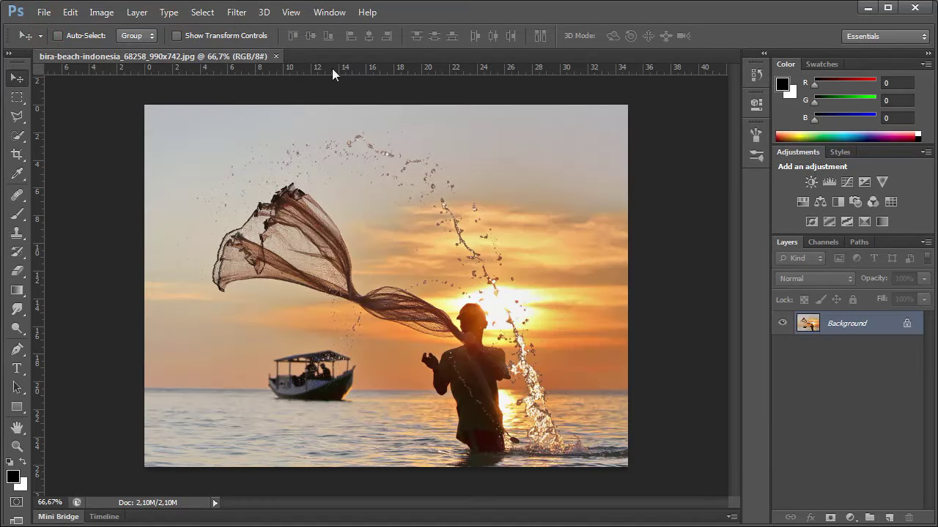
left_click(137, 13)
mouse_move(144, 29)
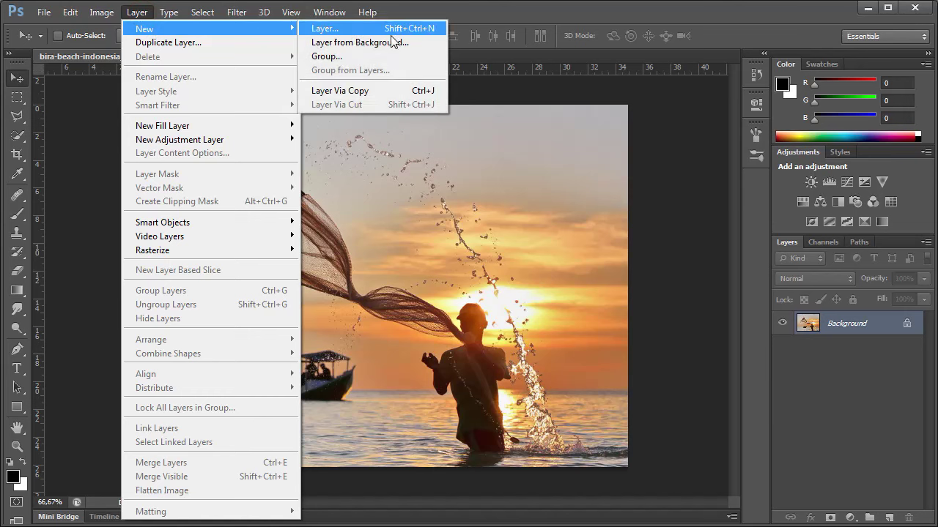
left_click(387, 42)
left_click(459, 220)
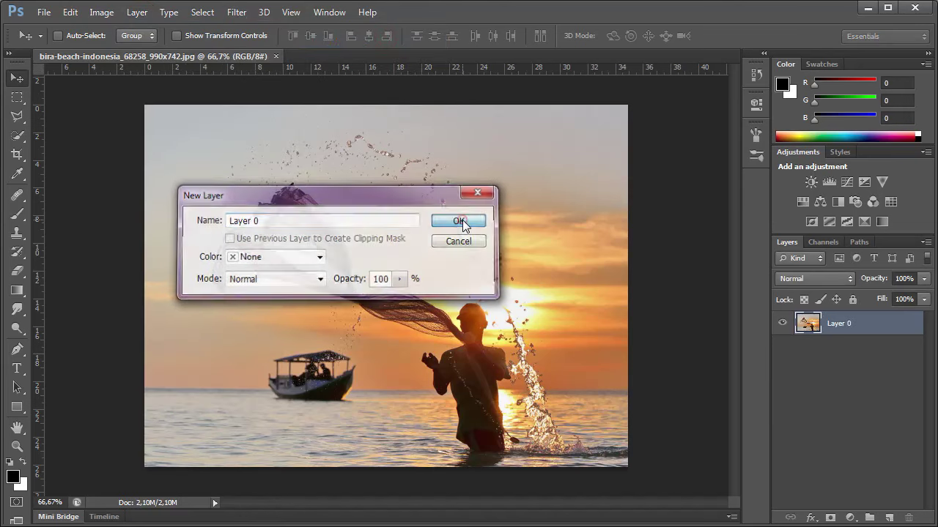
left_click(102, 12)
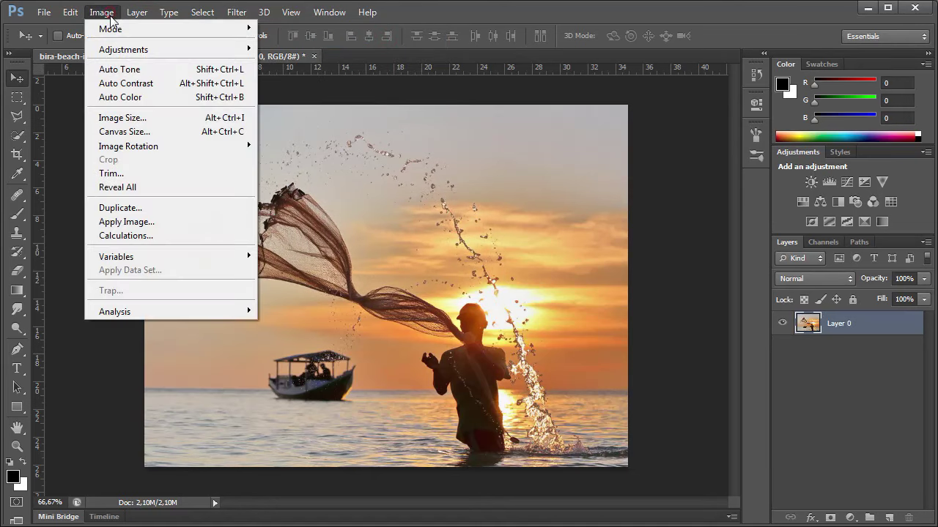
Add 10 percent to the canvas width and height, using relative Percent units.
left_click(134, 131)
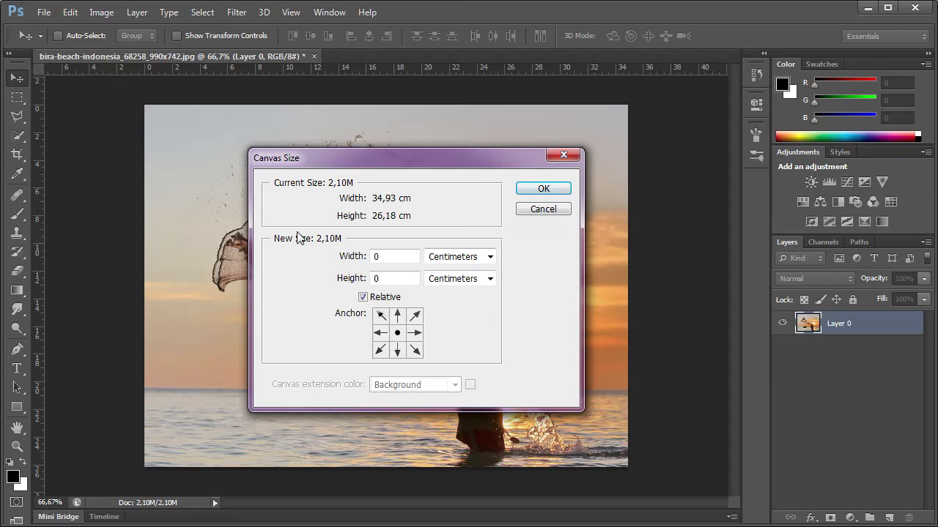
left_click(489, 257)
left_click(474, 270)
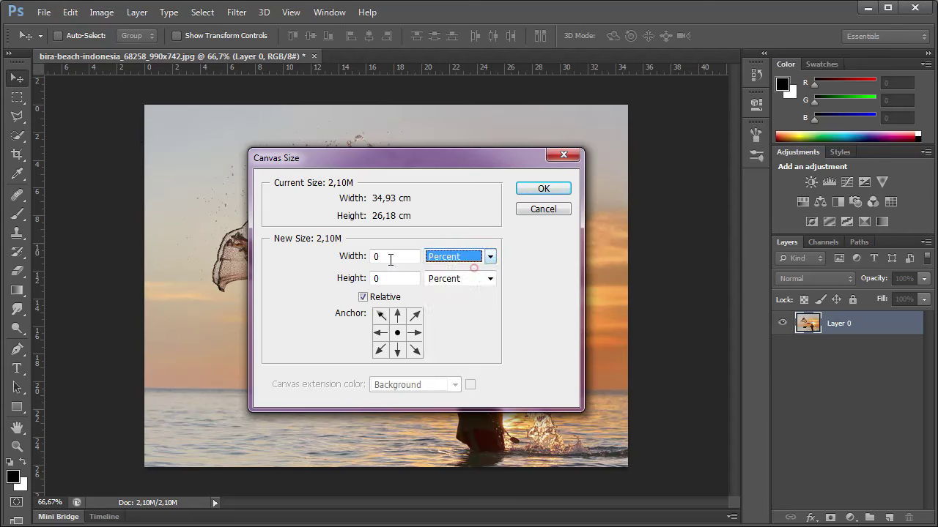
double_click(388, 258)
type("1")
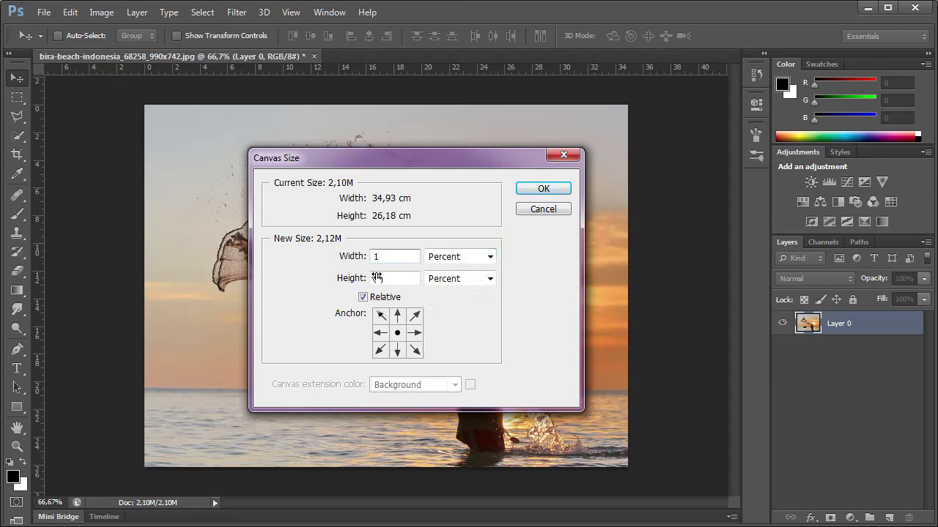
type("0")
double_click(388, 278)
type("1")
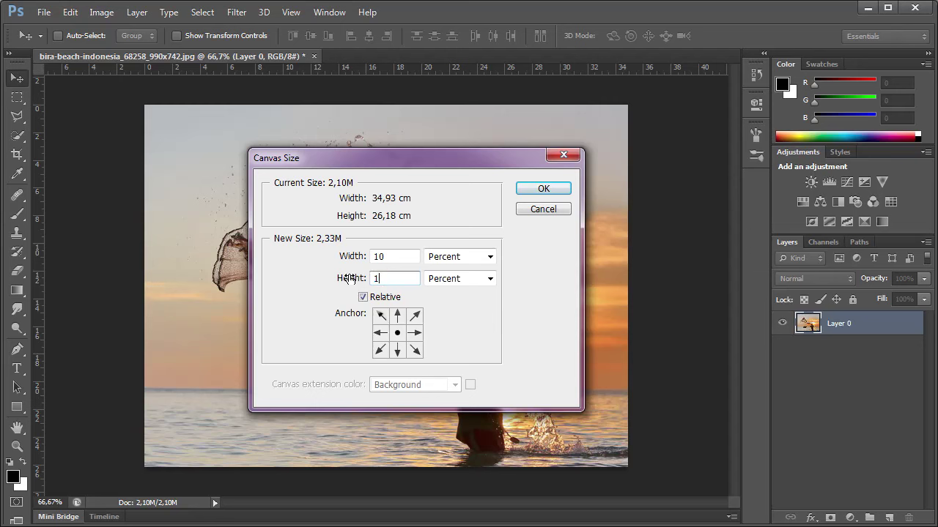
type("0")
left_click(547, 189)
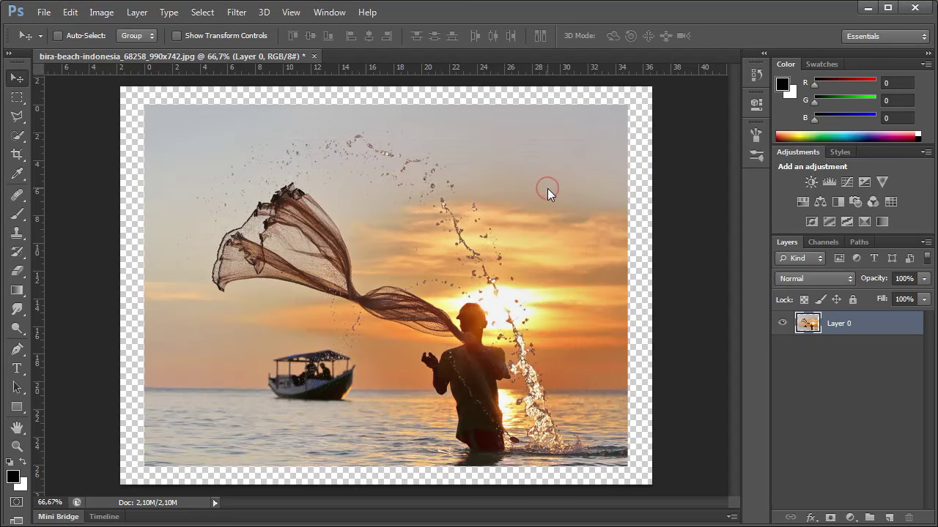
Give Layer 0 a 3 px black Stroke layer style.
left_click(137, 13)
mouse_move(156, 91)
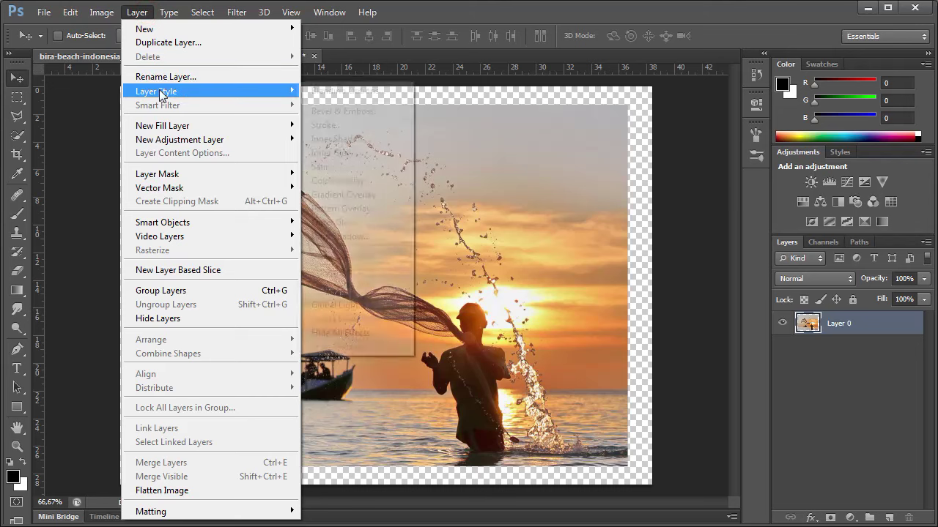
left_click(351, 123)
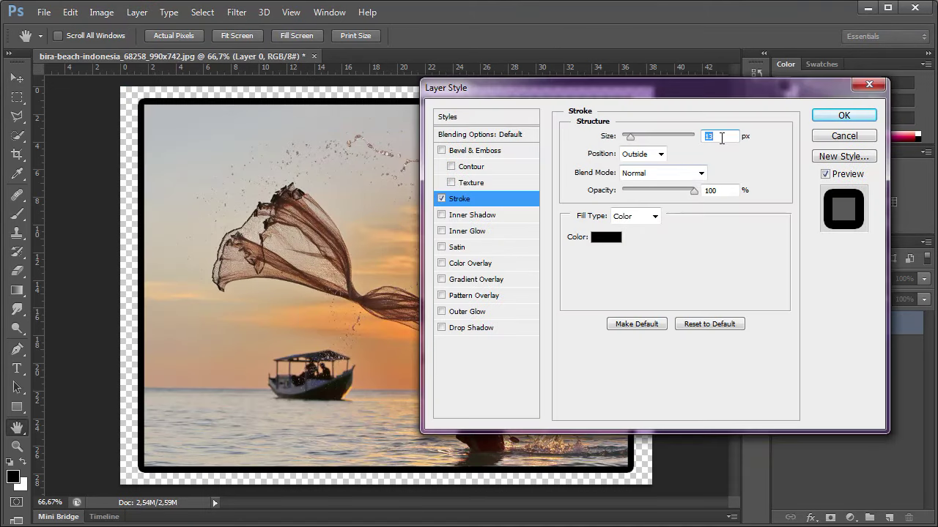
type("3")
left_click(843, 116)
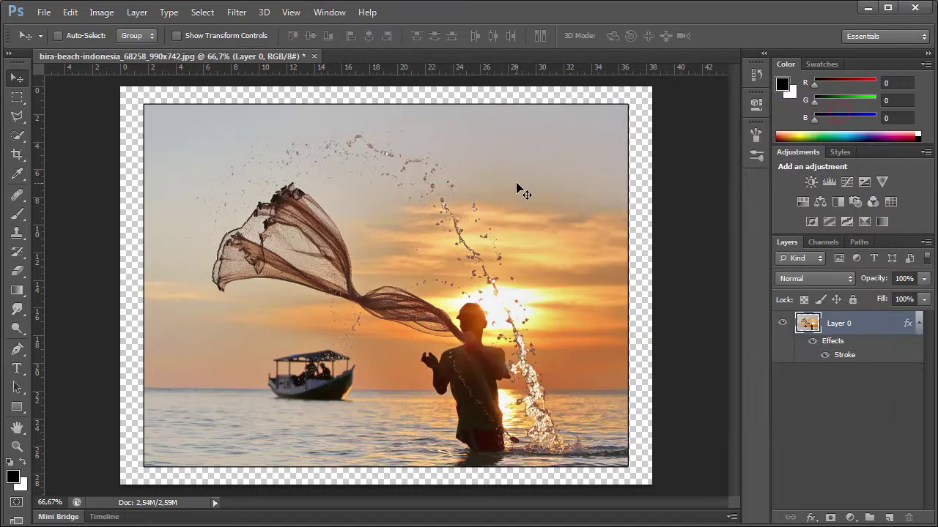
left_click(137, 12)
mouse_move(141, 28)
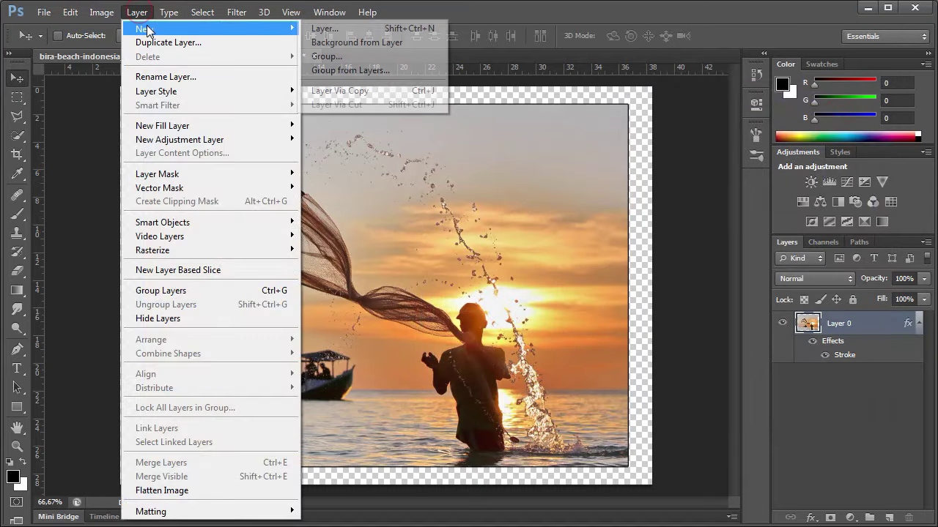
Create a new Layer 1 and move it beneath the photo layer.
left_click(317, 29)
left_click(475, 218)
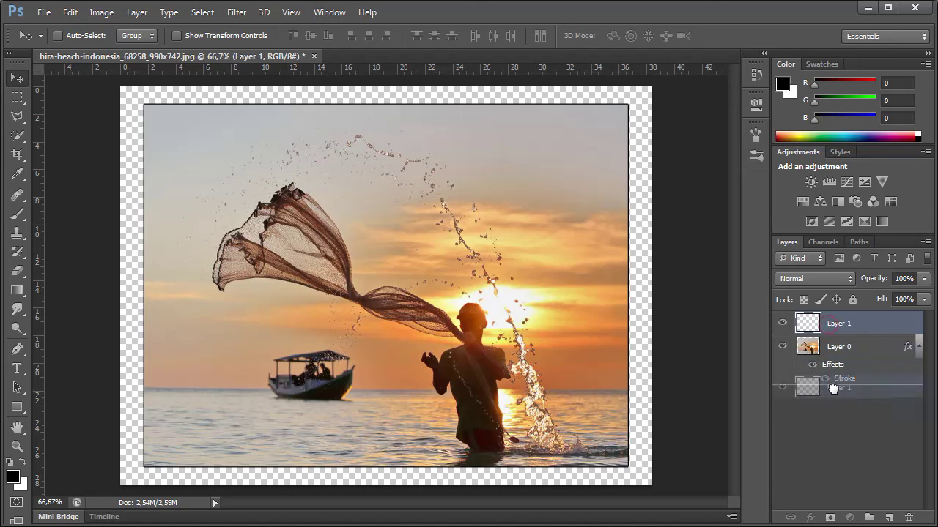
left_click_drag(829, 324, 833, 390)
Fill Layer 1 with White.
left_click(137, 12)
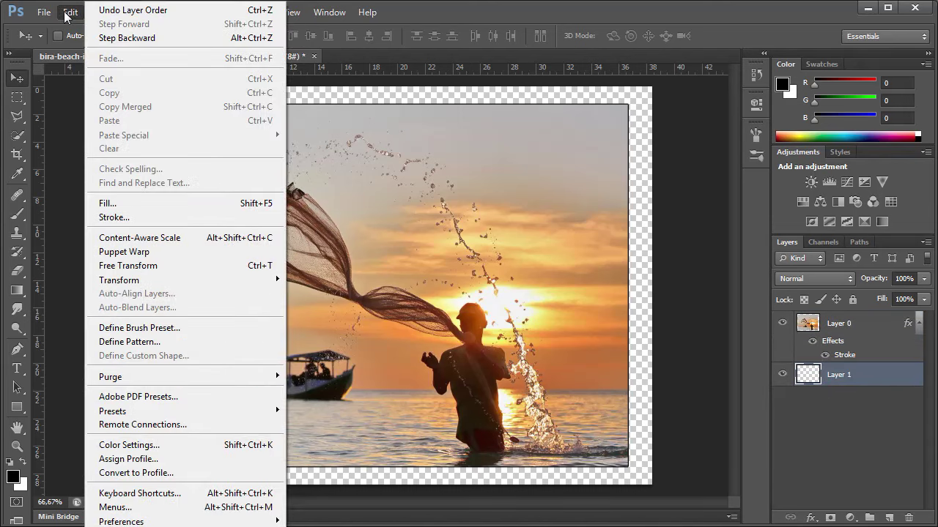
left_click(109, 206)
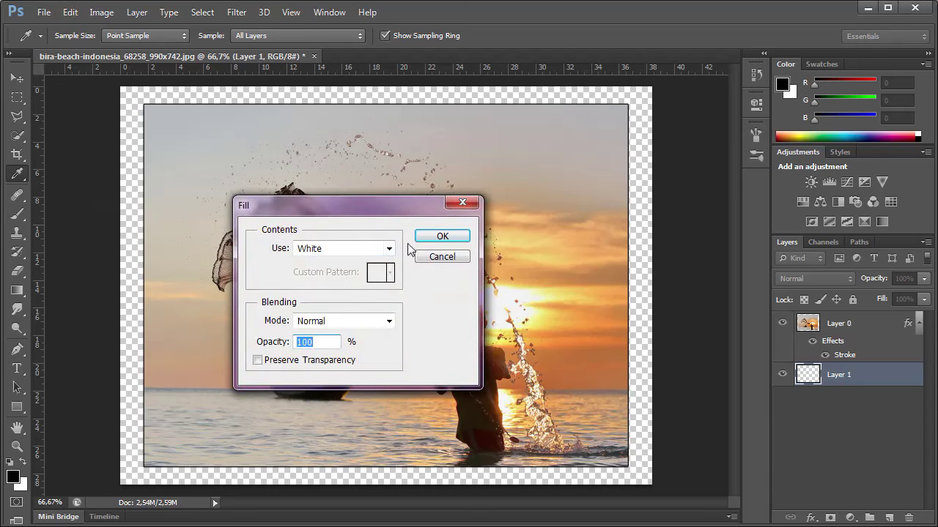
left_click(389, 251)
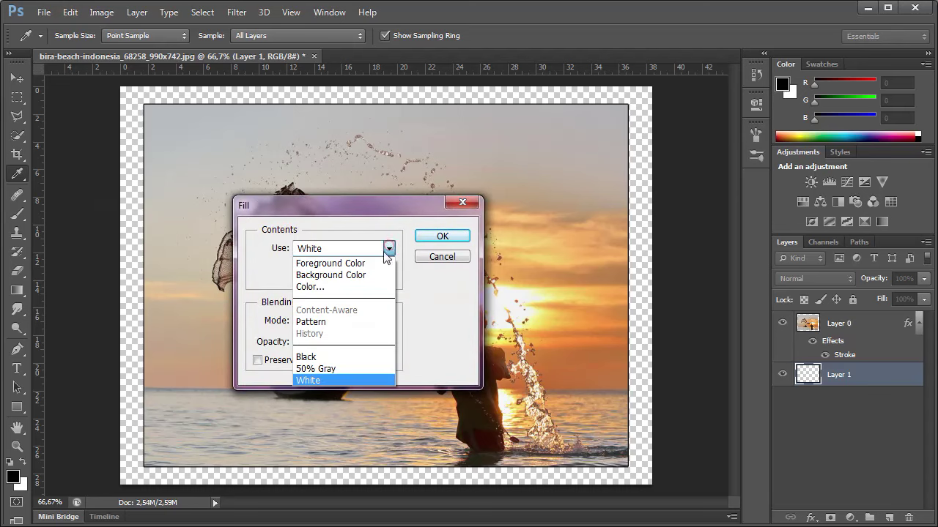
left_click(338, 381)
left_click(442, 236)
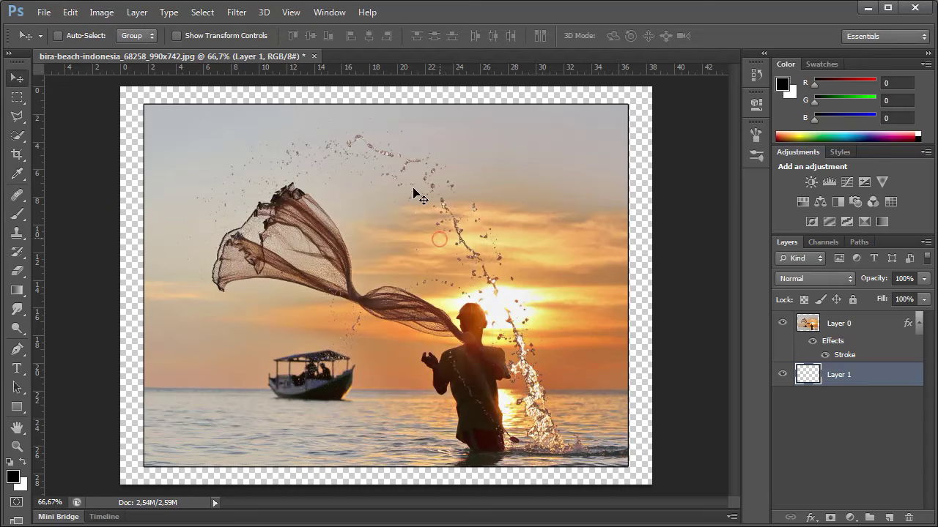
Give the white Layer 1 a 2 px black Stroke layer style.
left_click(134, 12)
mouse_move(156, 91)
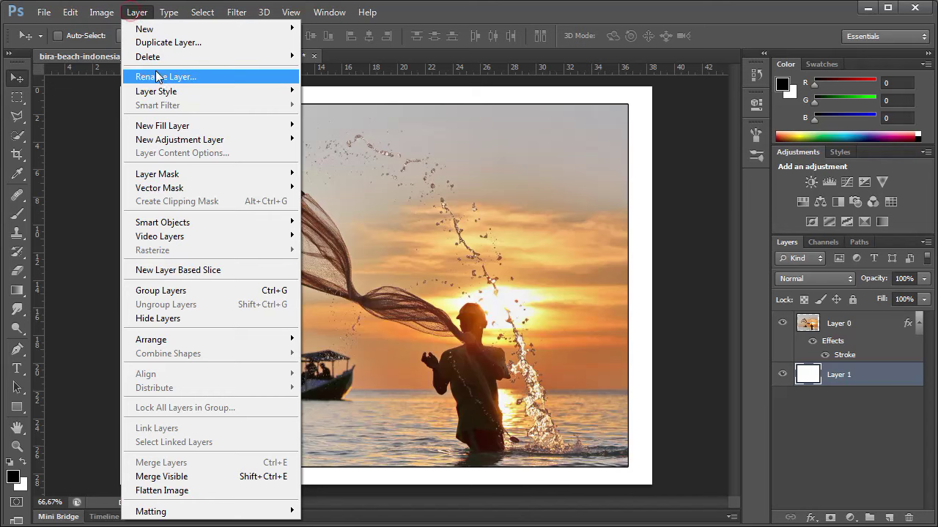
left_click(358, 123)
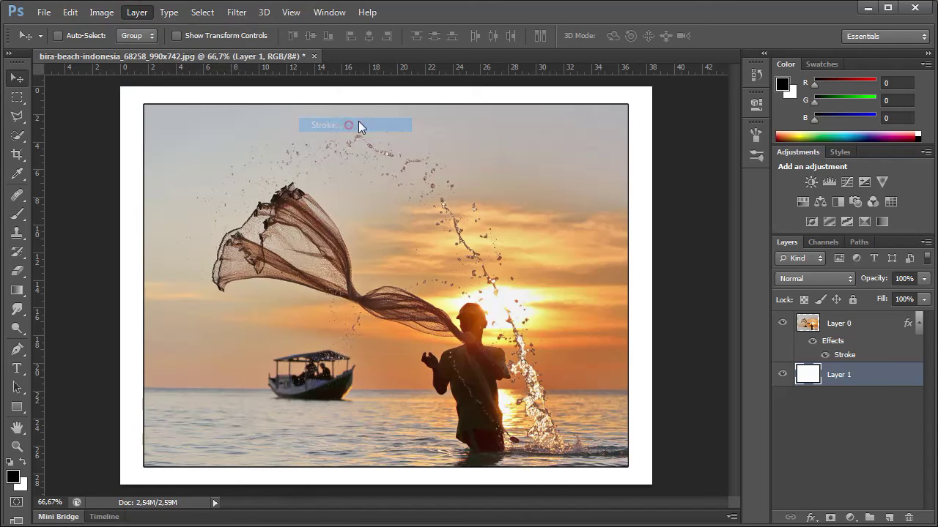
type("2")
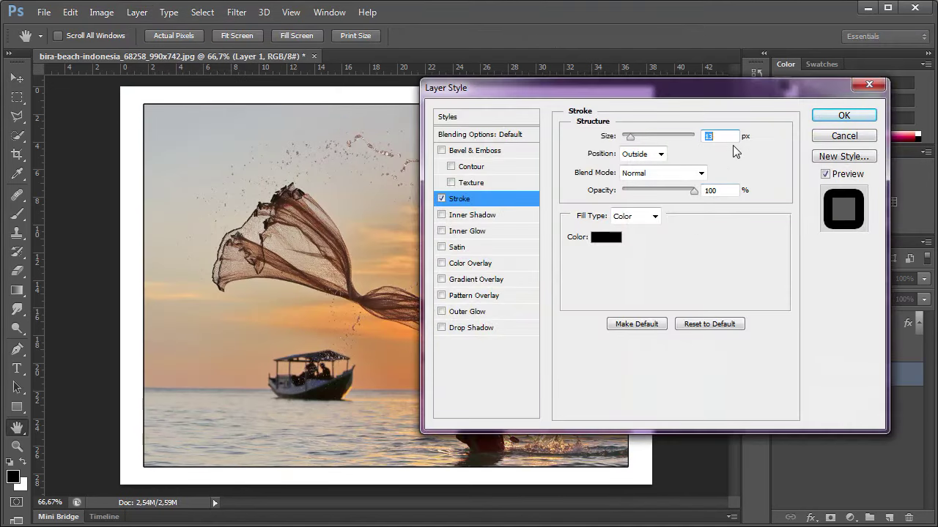
left_click(835, 116)
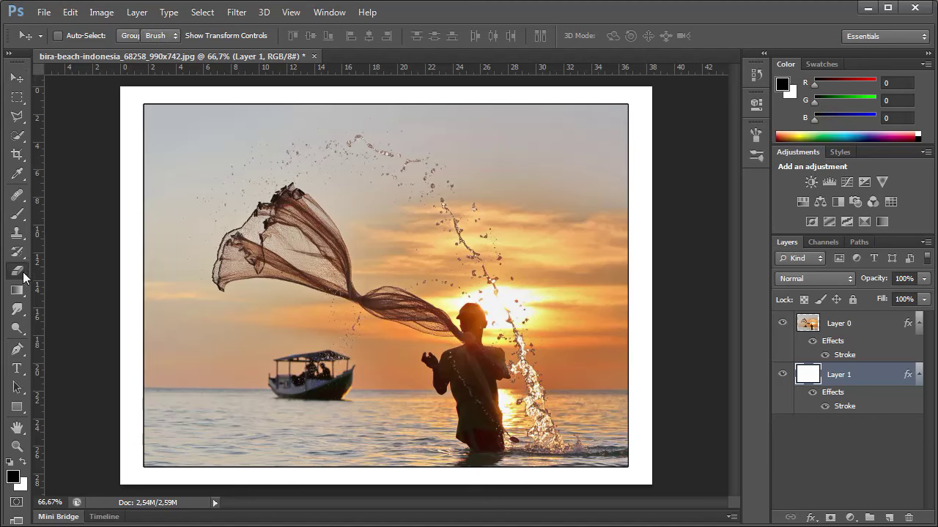
Switch to the Eraser and set its brush tip size to 40 px in the Brush panel.
left_click_drag(26, 277, 78, 268)
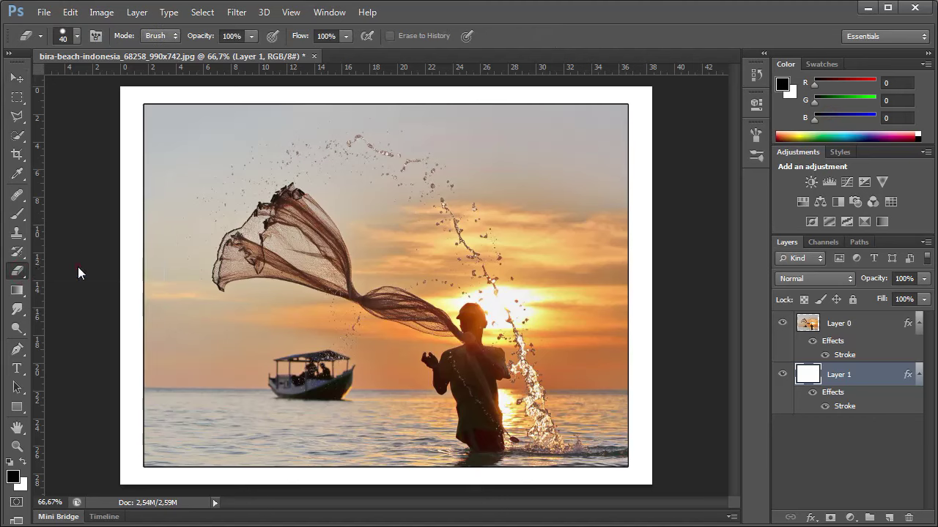
left_click(73, 39)
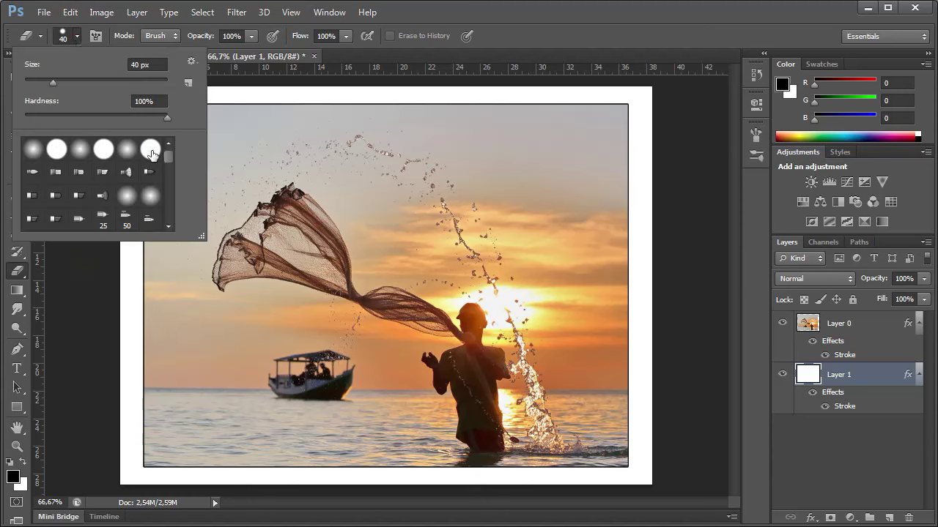
left_click(329, 11)
left_click(363, 127)
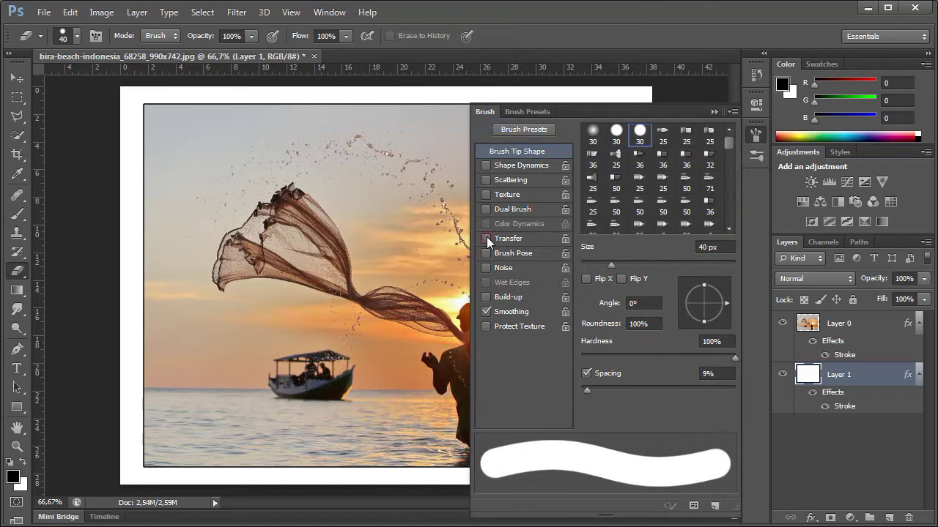
double_click(705, 247)
type("40")
key("Tab")
Set the brush spacing to 169% and close the Brush panel.
left_click(706, 375)
type("1")
type("60")
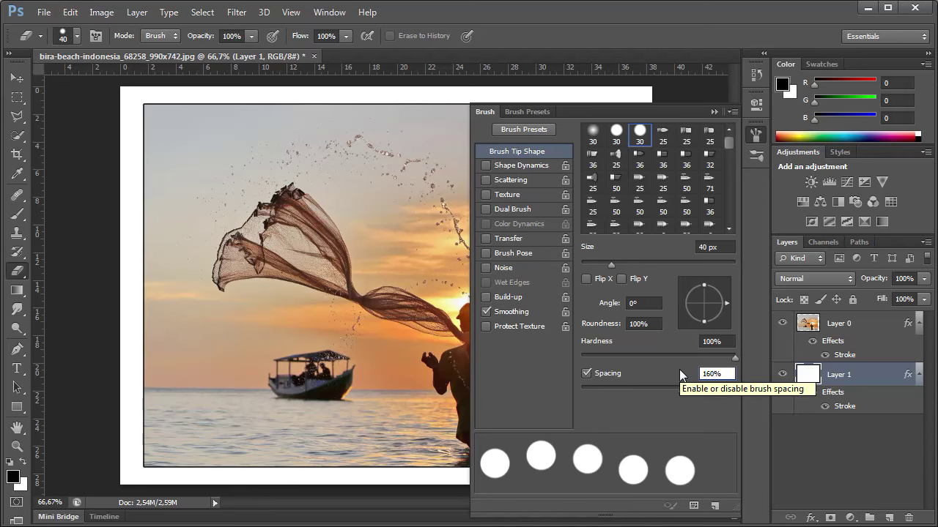
key("BackSpace")
type("9")
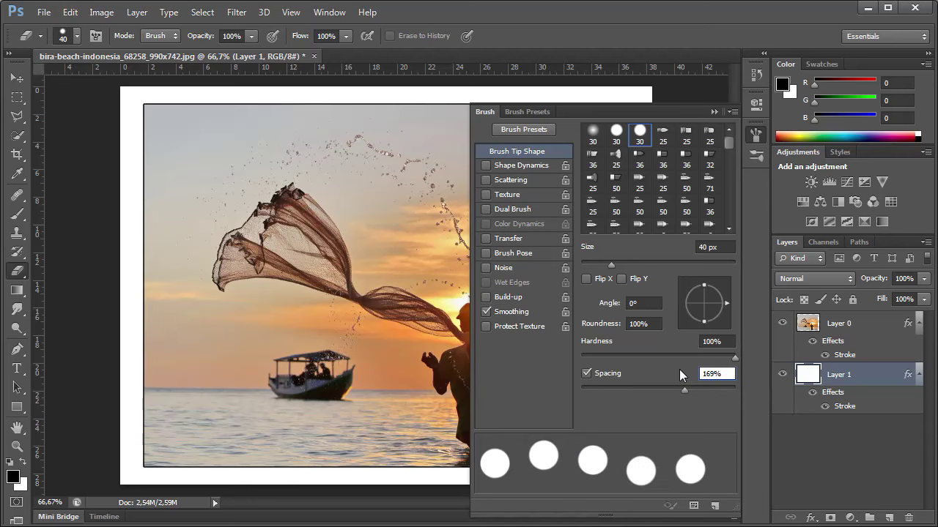
key("Return")
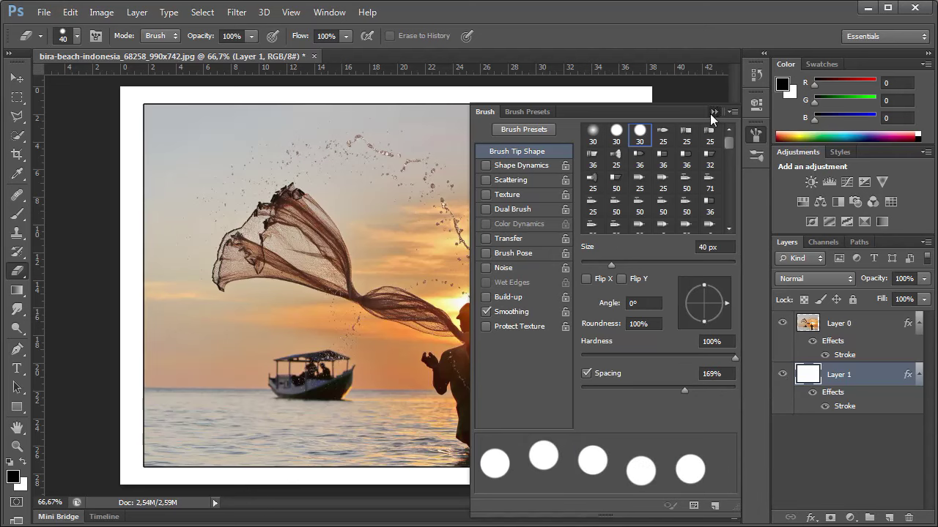
left_click(714, 112)
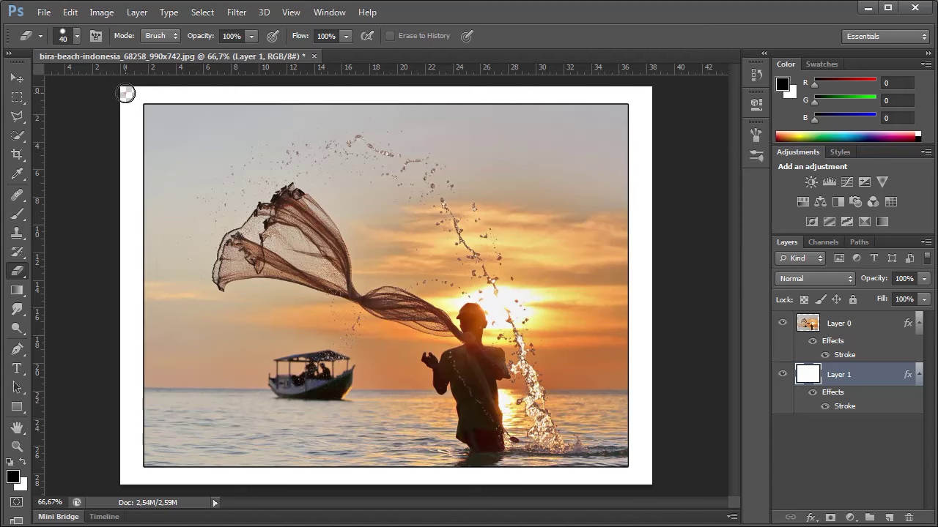
Erase rows of round holes along the top, right, bottom and left edges of the white border.
left_click(126, 94)
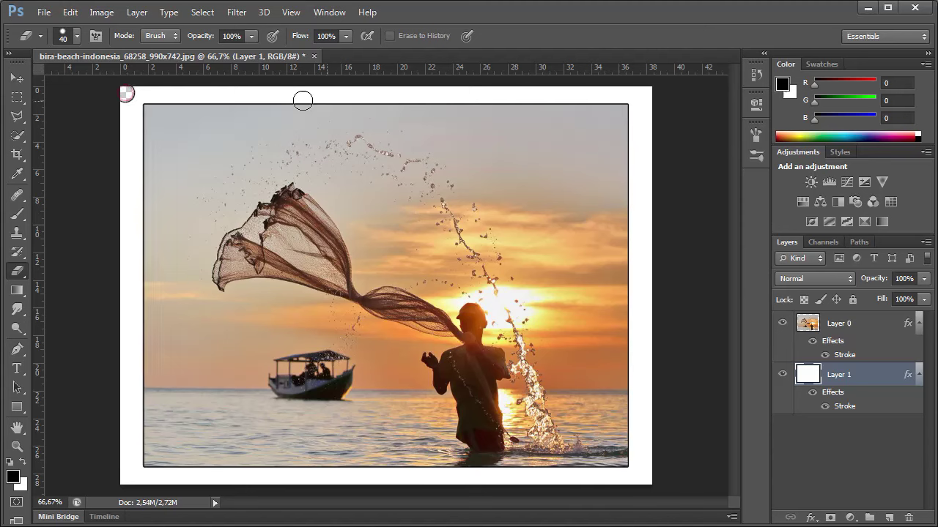
left_click(645, 93, "shift")
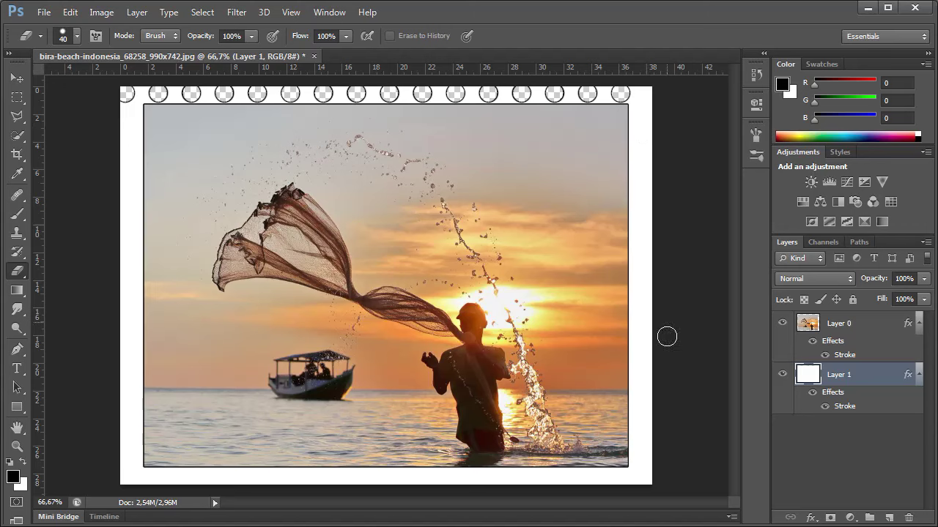
left_click(644, 478, "shift")
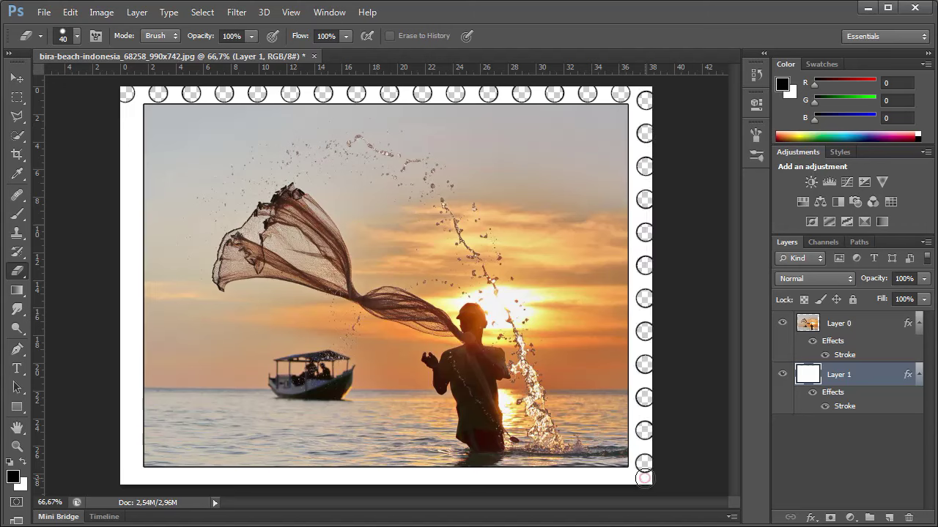
left_click(123, 478, "shift")
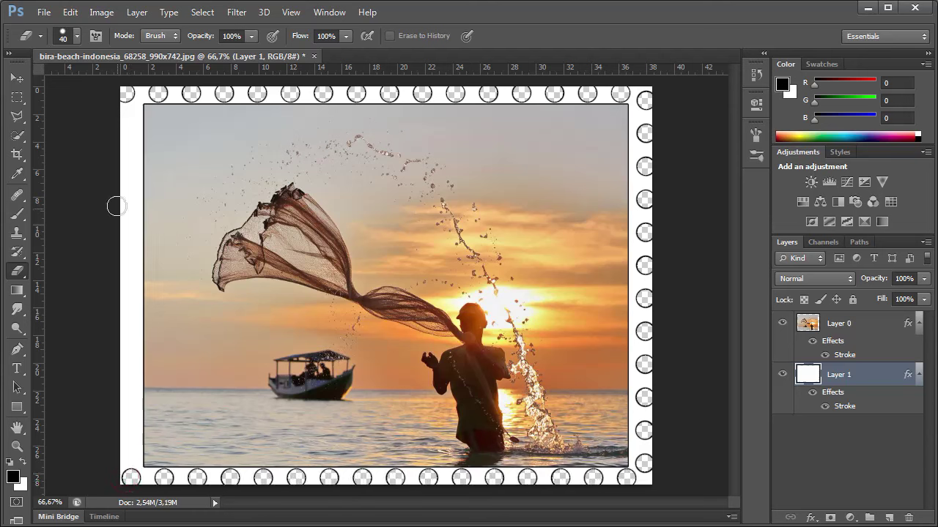
left_click(125, 111, "shift")
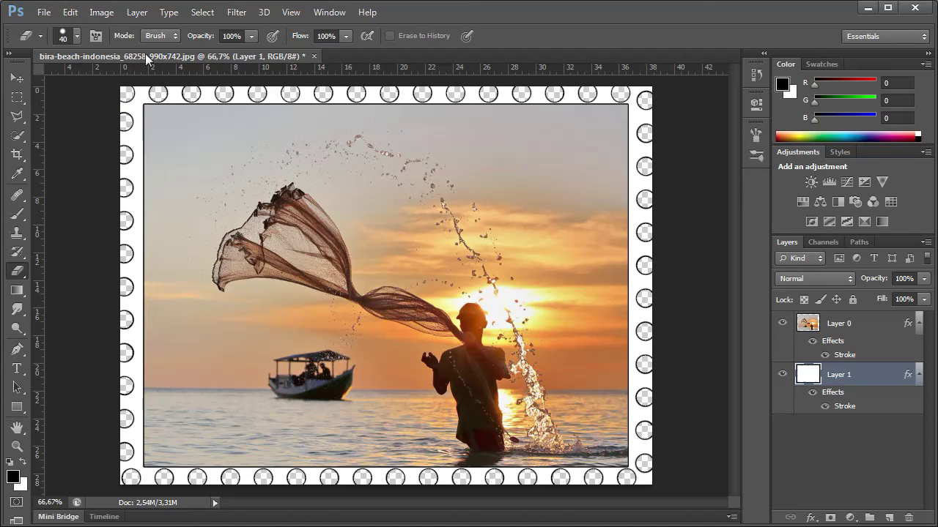
left_click(101, 12)
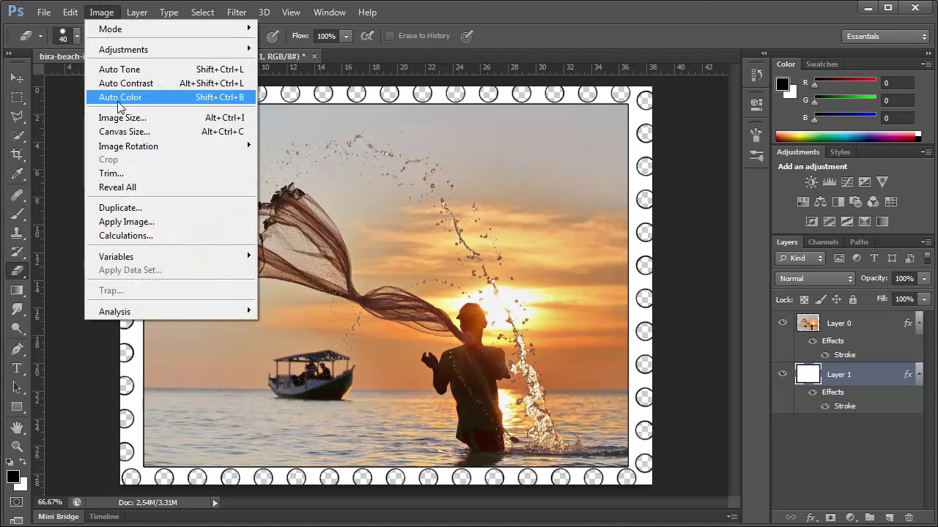
Add a further 5 percent to the canvas width and height, using relative Percent units.
left_click(125, 131)
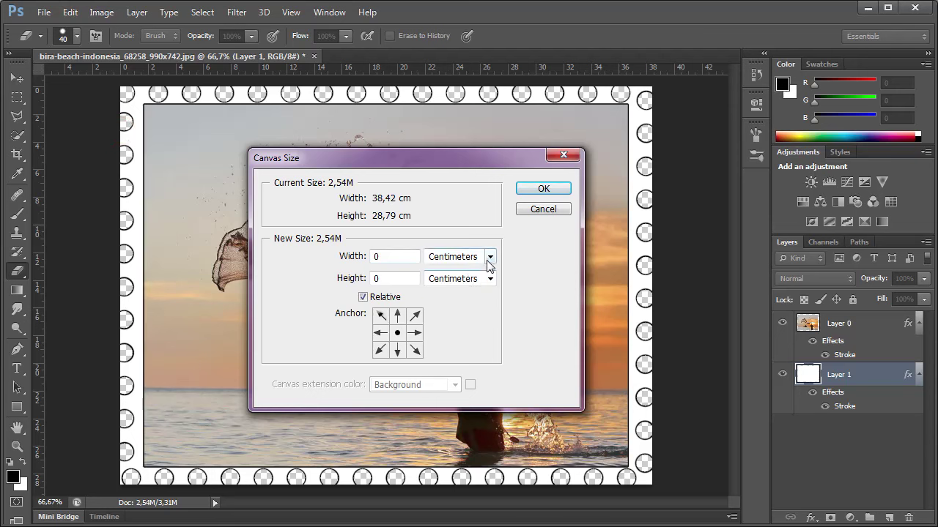
left_click(488, 262)
left_click(447, 269)
double_click(380, 256)
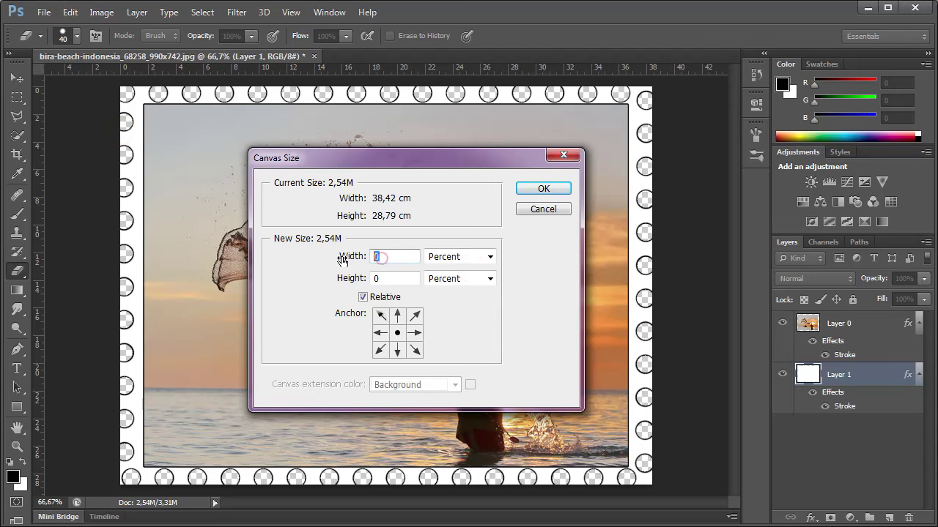
type("5")
double_click(382, 279)
type("5")
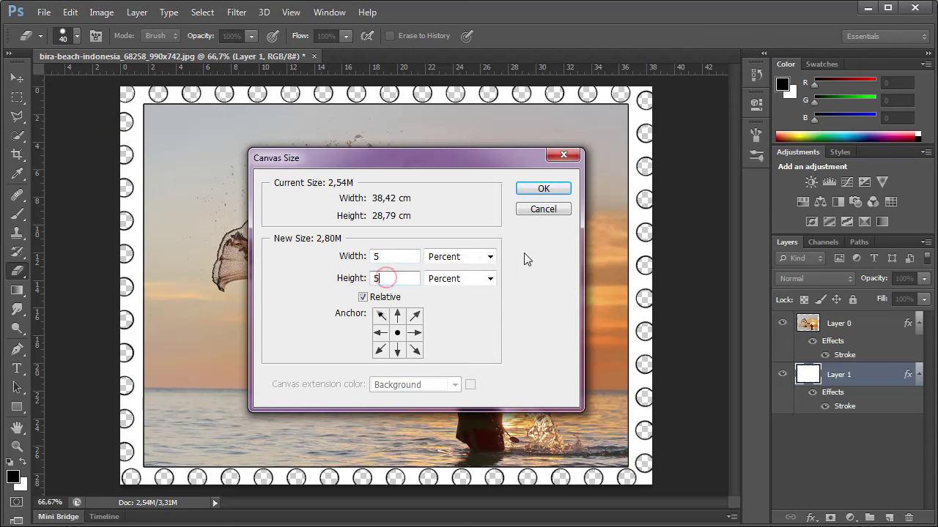
left_click(543, 189)
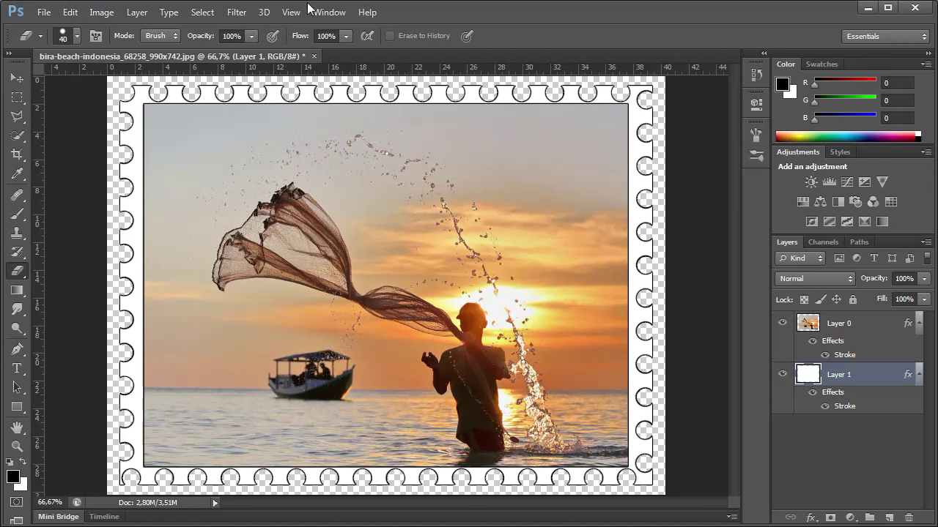
Fit the whole image on screen and select Layer 0.
left_click(292, 11)
left_click(330, 146)
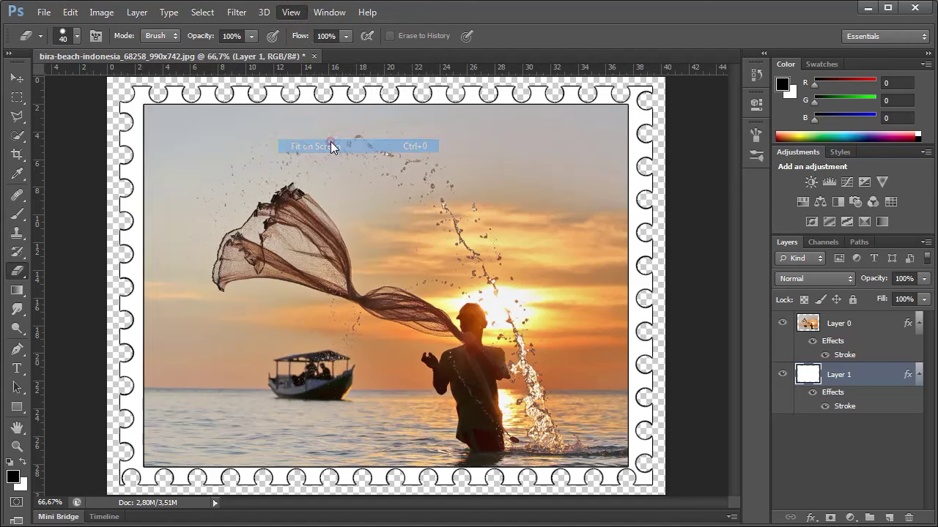
left_click(809, 328)
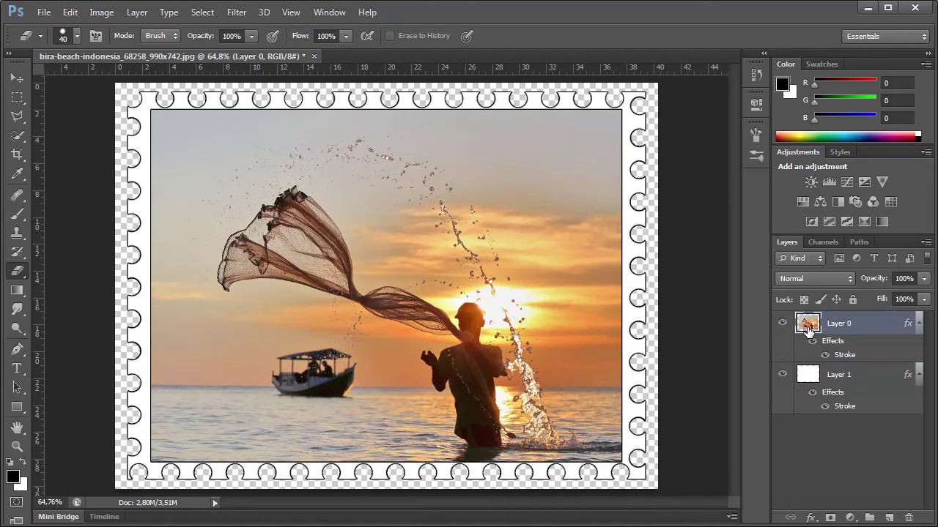
Type '3500' in black with the Horizontal Type Tool near the photo's top.
left_click(17, 369)
right_click(17, 370)
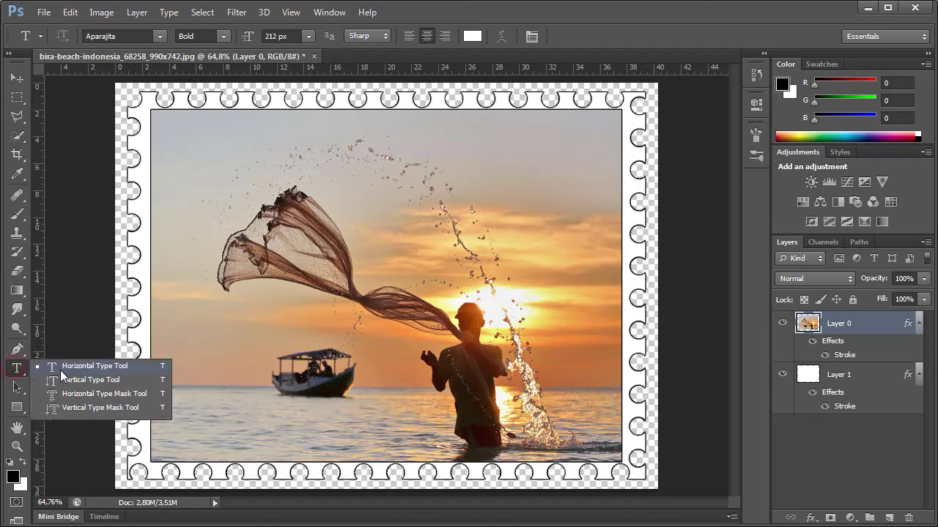
left_click(75, 367)
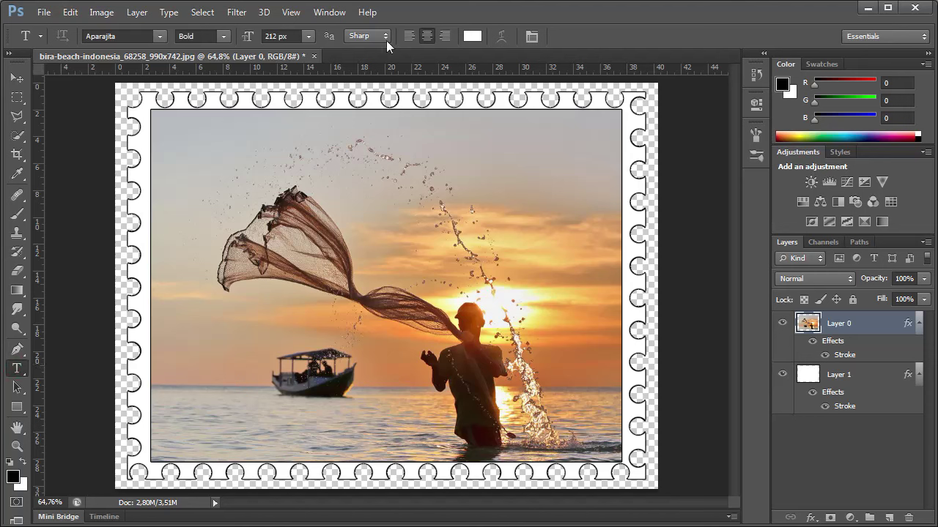
left_click(472, 40)
left_click_drag(567, 358, 621, 404)
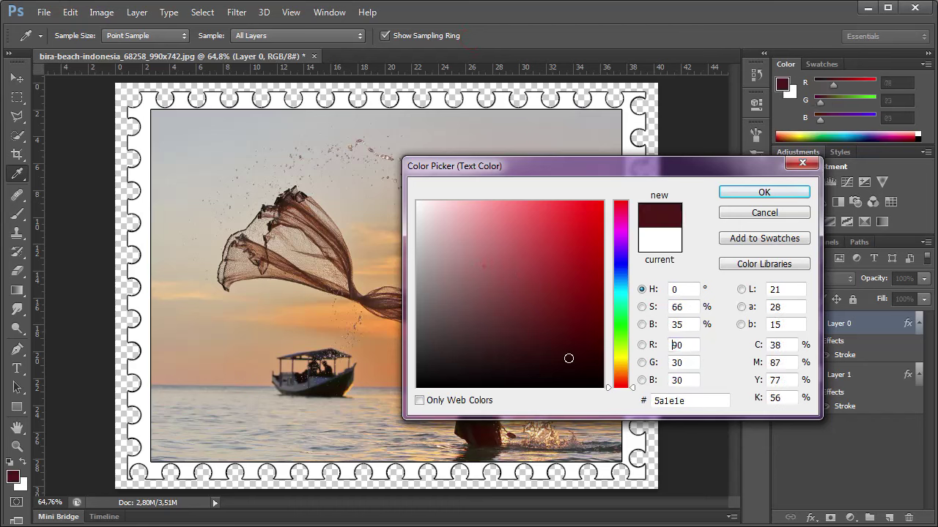
left_click(775, 192)
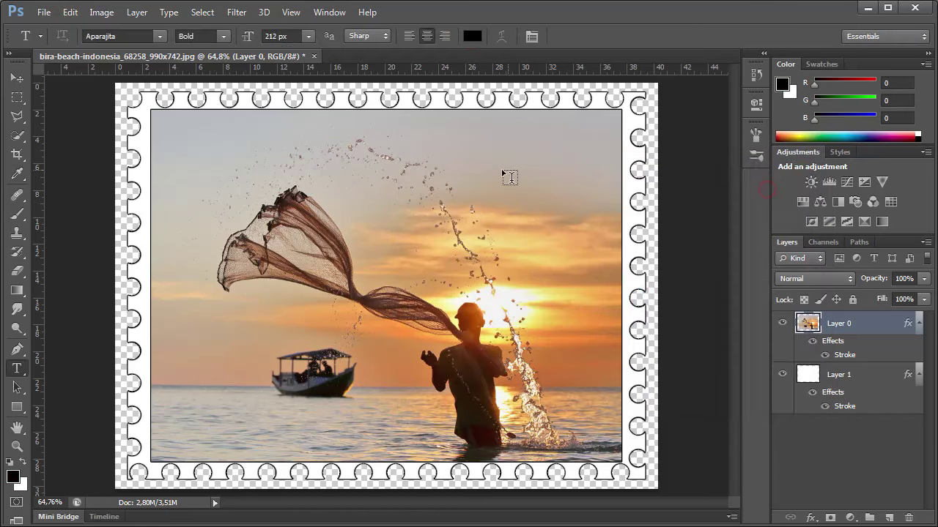
left_click(424, 199)
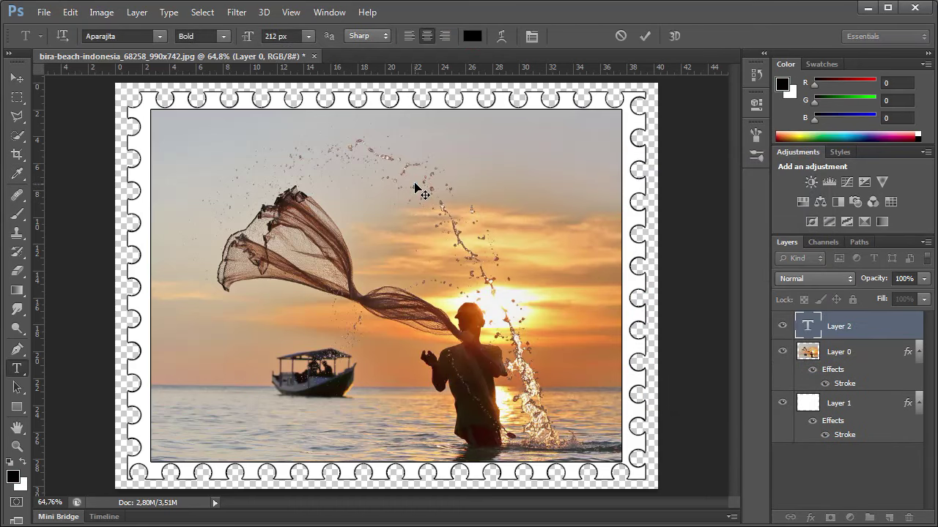
type("350")
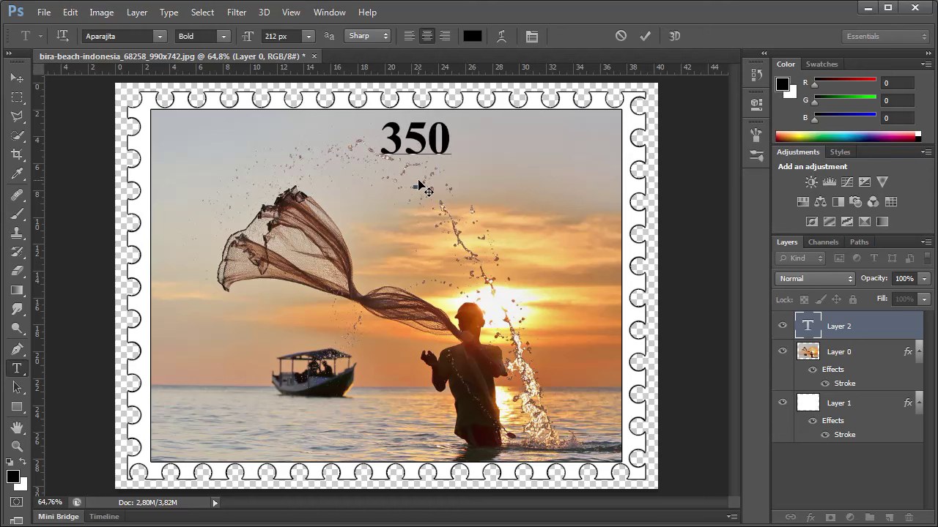
type("0")
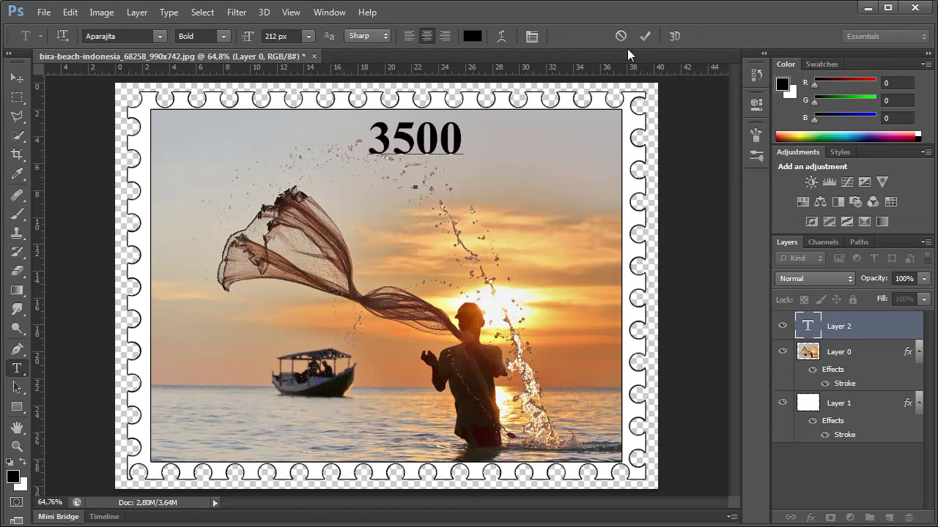
left_click(640, 37)
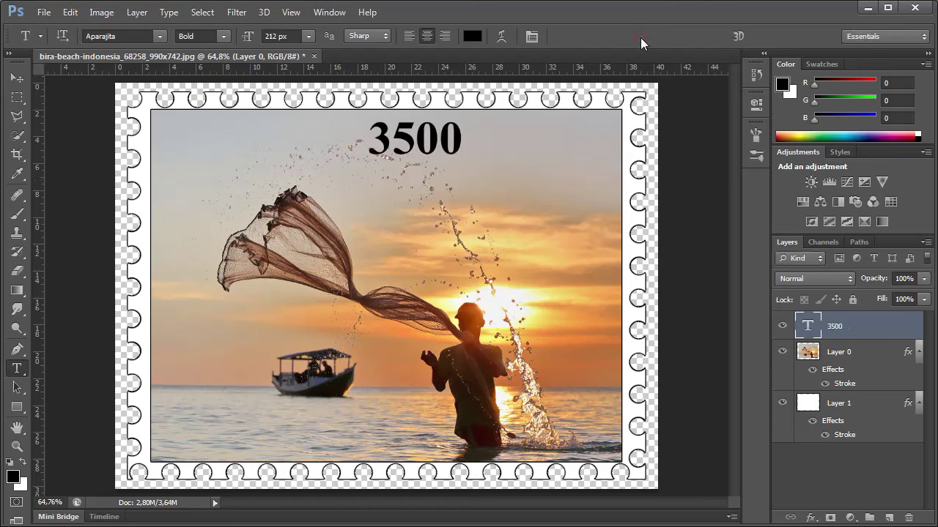
Move the 3500 text into the photo's top-right corner and reselect Layer 0.
left_click(17, 78)
left_click_drag(386, 141, 539, 143)
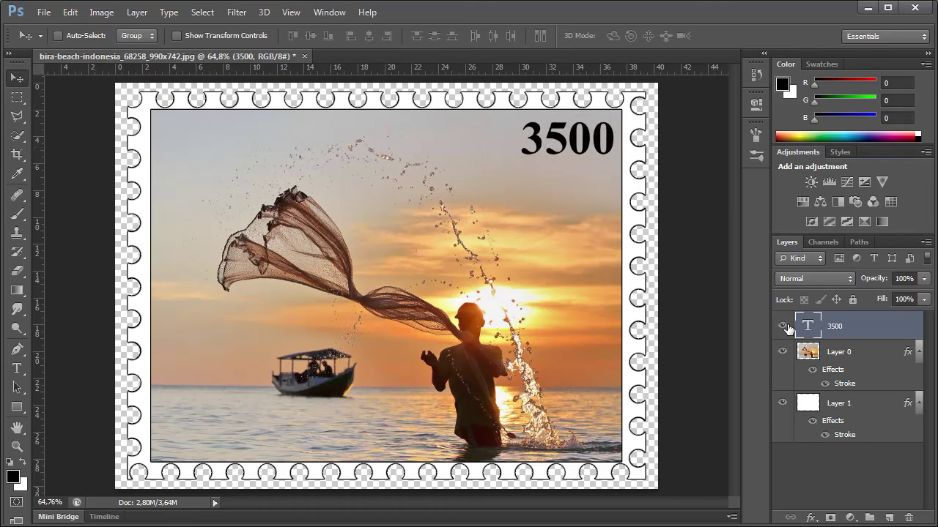
left_click(809, 353)
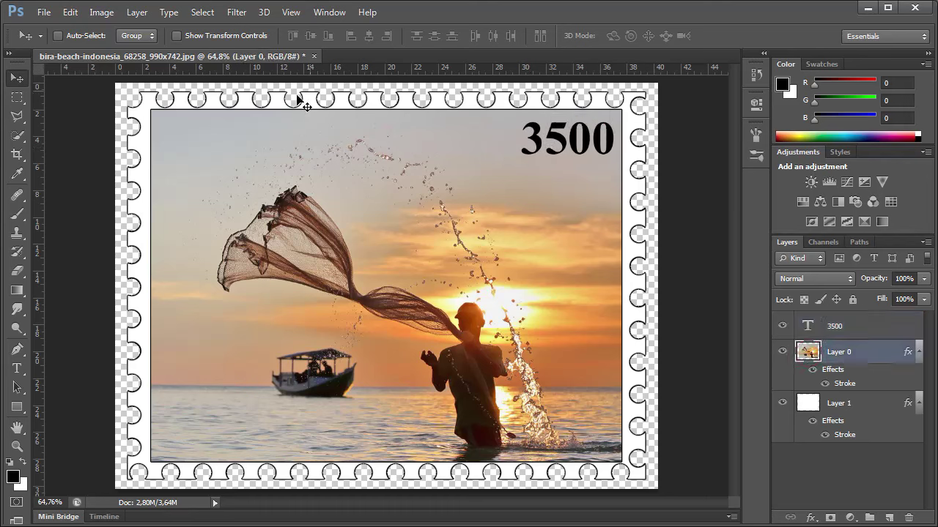
Type 'INDONESIA' in white with the Horizontal Type Tool and centre it on the photo.
left_click(16, 369)
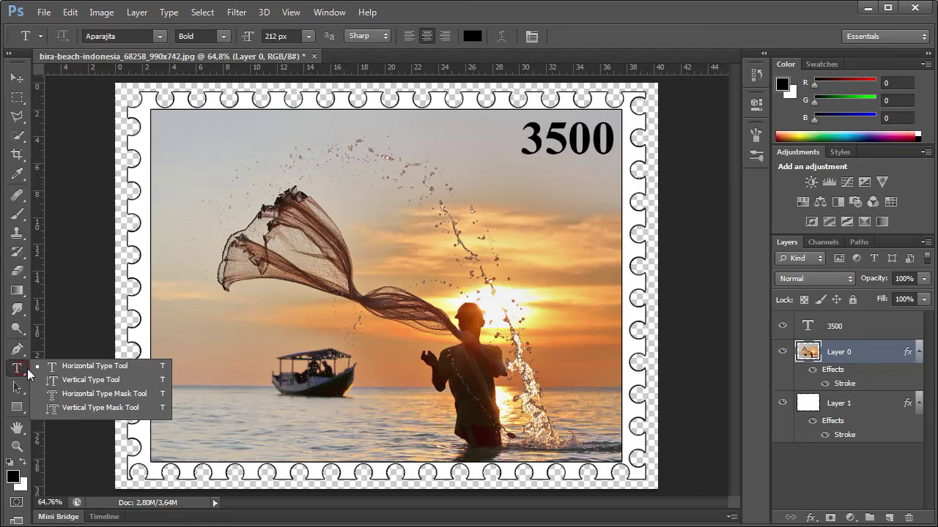
left_click(81, 366)
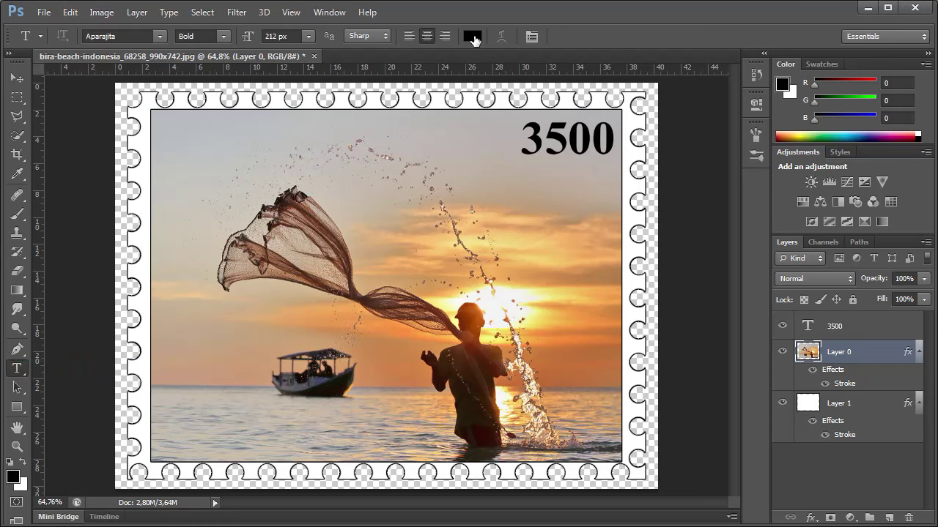
left_click(471, 37)
left_click_drag(462, 189, 417, 202)
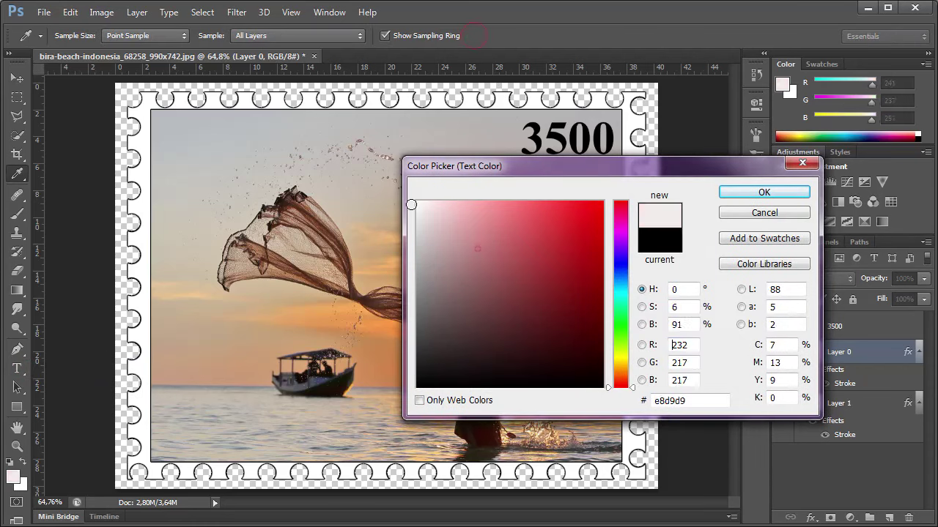
left_click(727, 193)
left_click(280, 300)
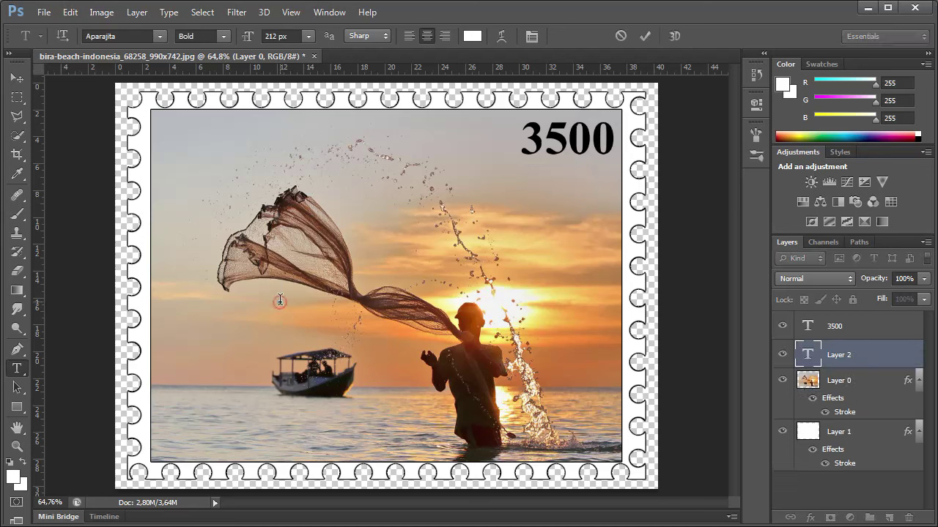
type("IND")
type("ONESIA")
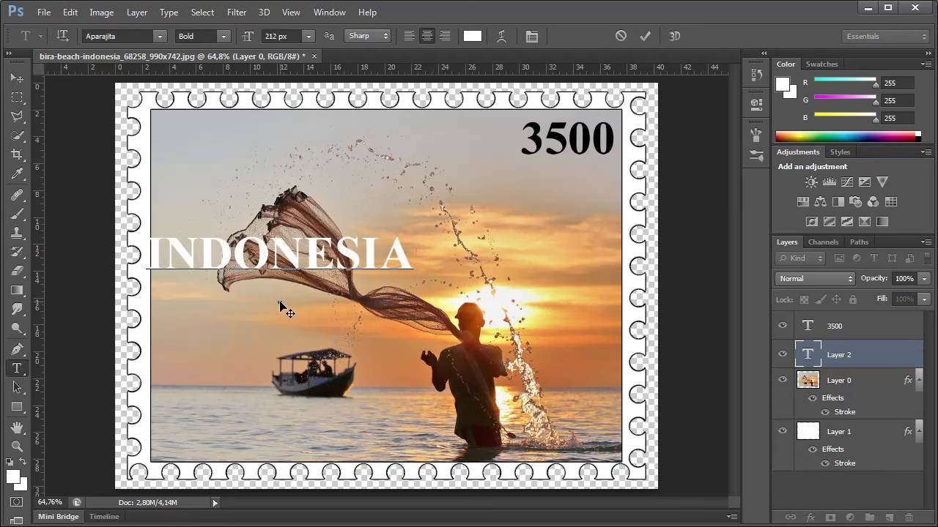
left_click(645, 35)
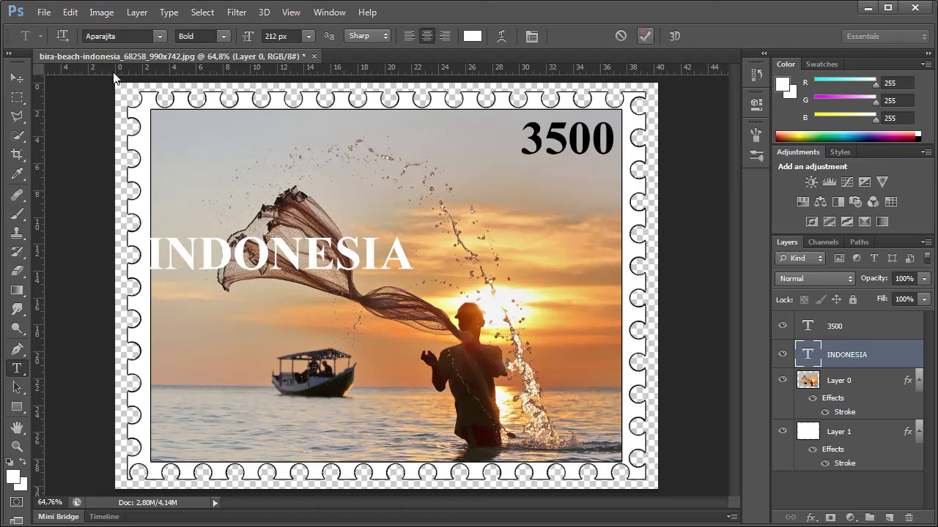
left_click(17, 79)
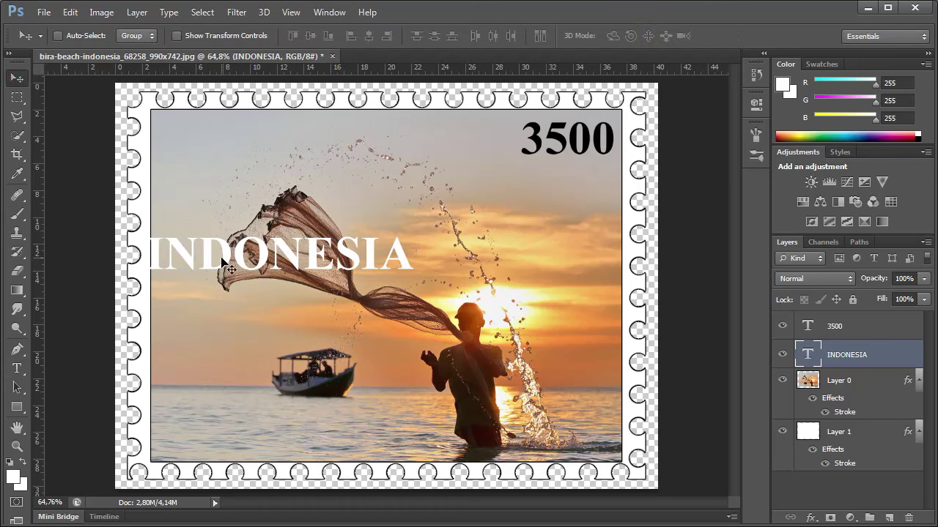
left_click_drag(221, 258, 296, 259)
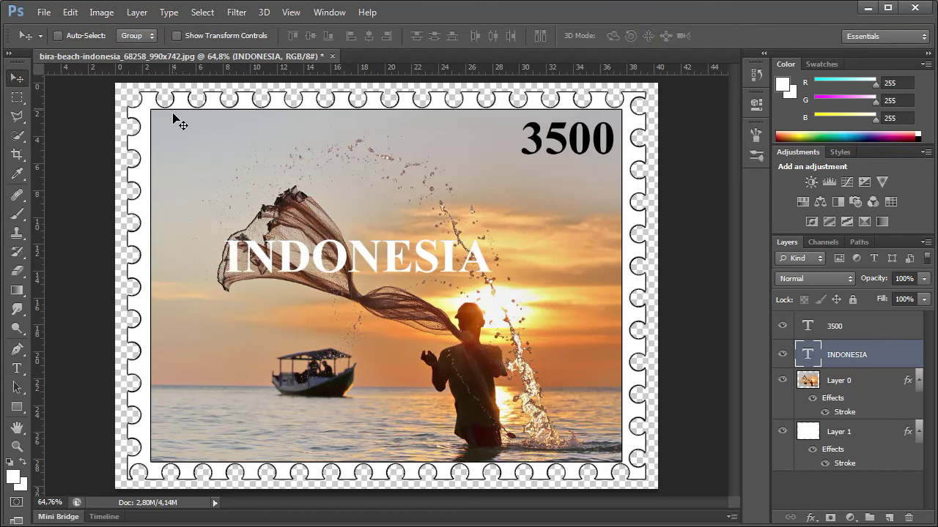
Rotate the INDONESIA text 90° counter-clockwise, move it to the left edge, and stretch it down the photo.
left_click(70, 13)
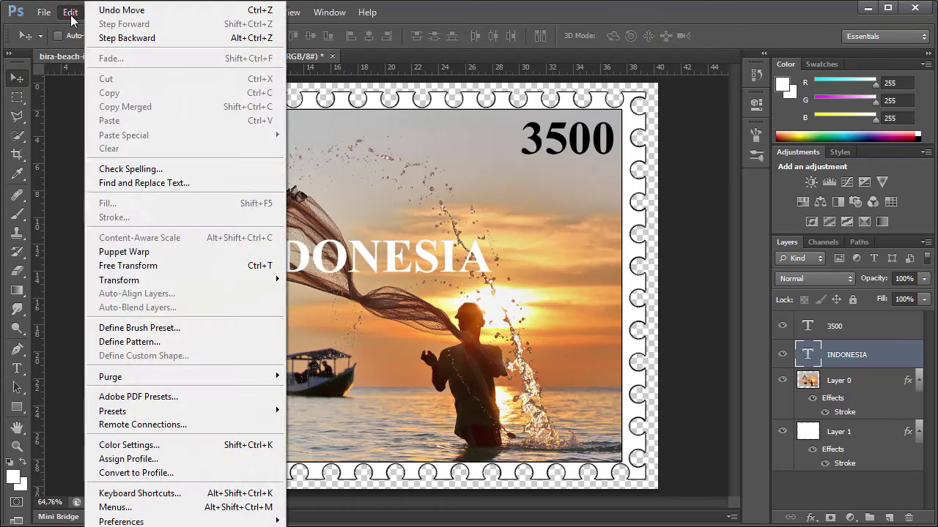
left_click(144, 269)
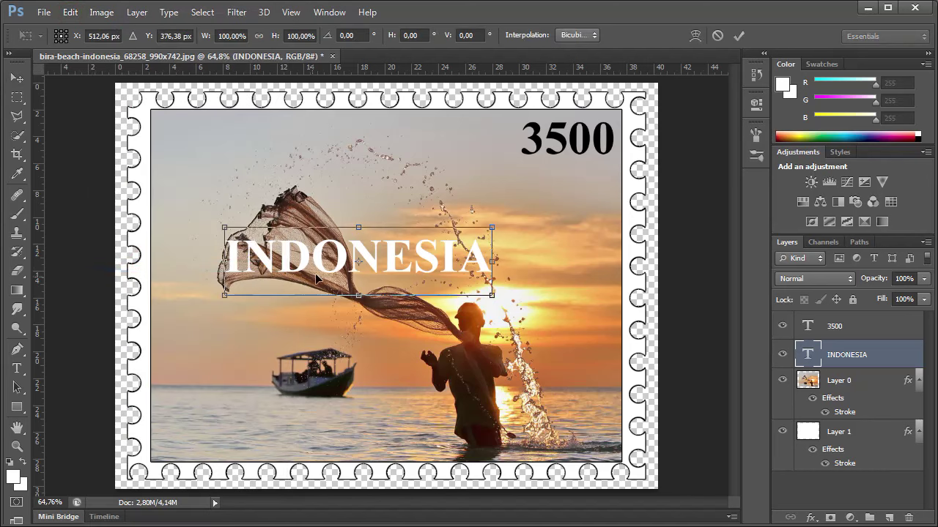
right_click(390, 264)
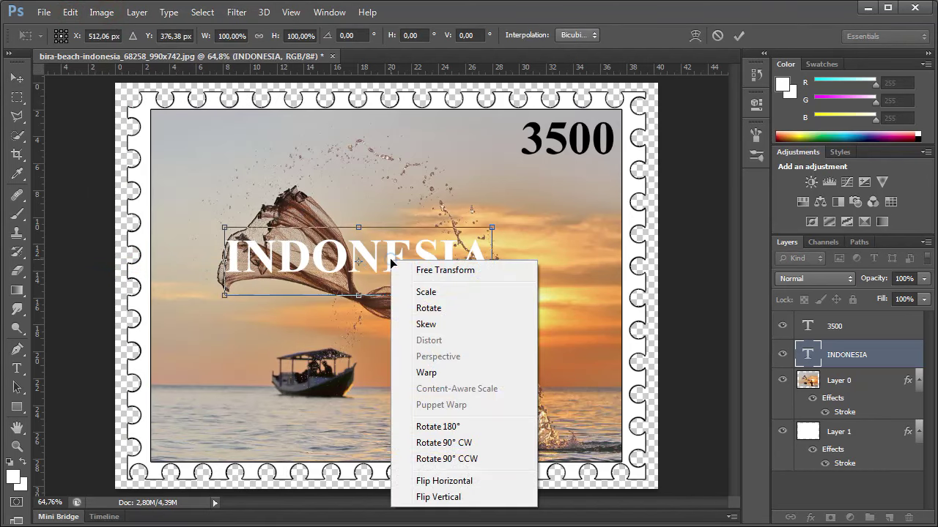
left_click(477, 456)
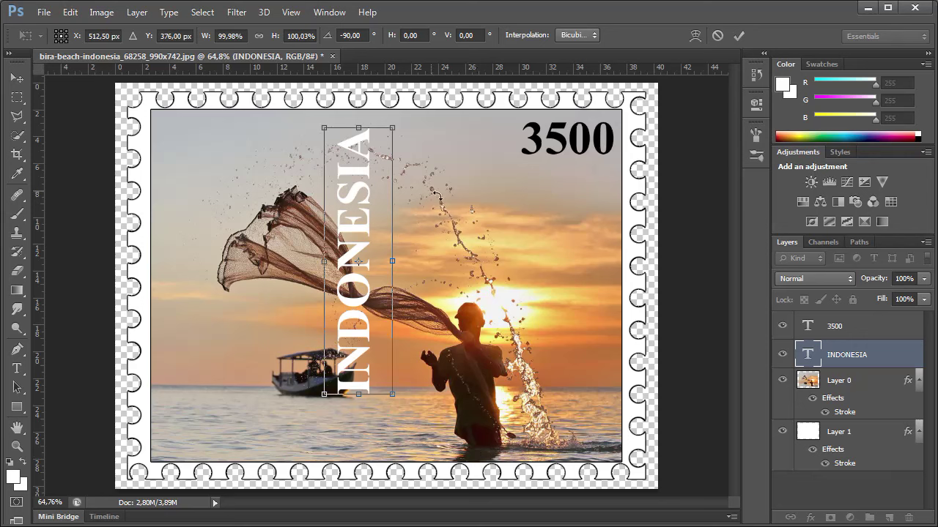
left_click_drag(378, 191, 213, 182)
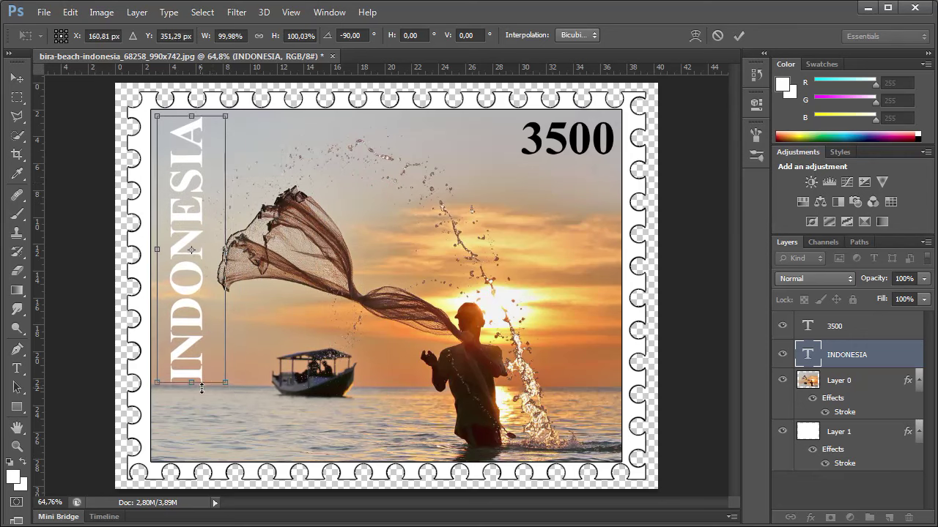
left_click_drag(194, 384, 191, 456)
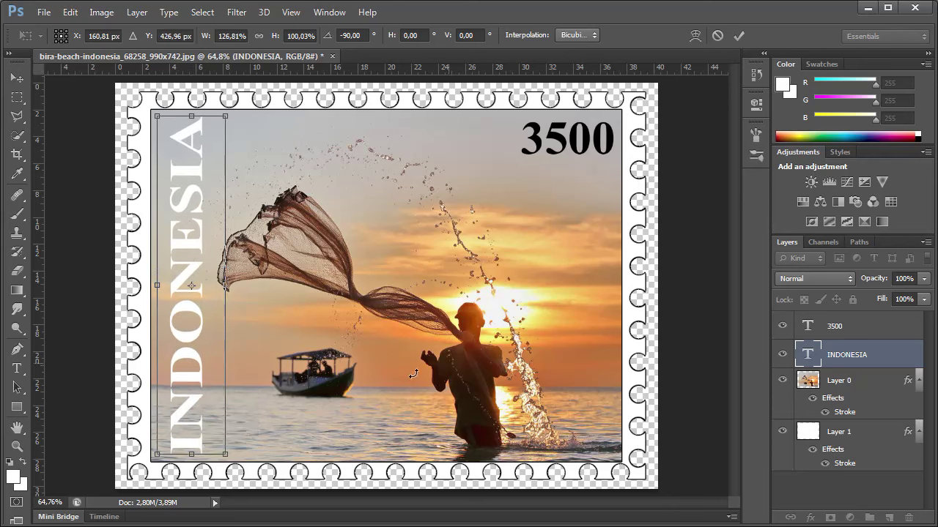
left_click(739, 37)
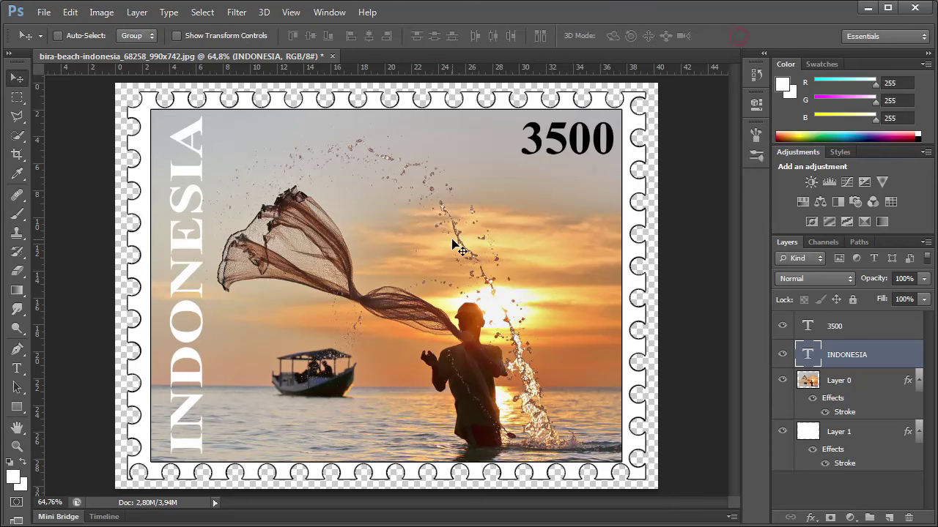
Add a drop shadow to Layer 1 with angle 142°, distance 10, spread 10 and size 10.
left_click(819, 432)
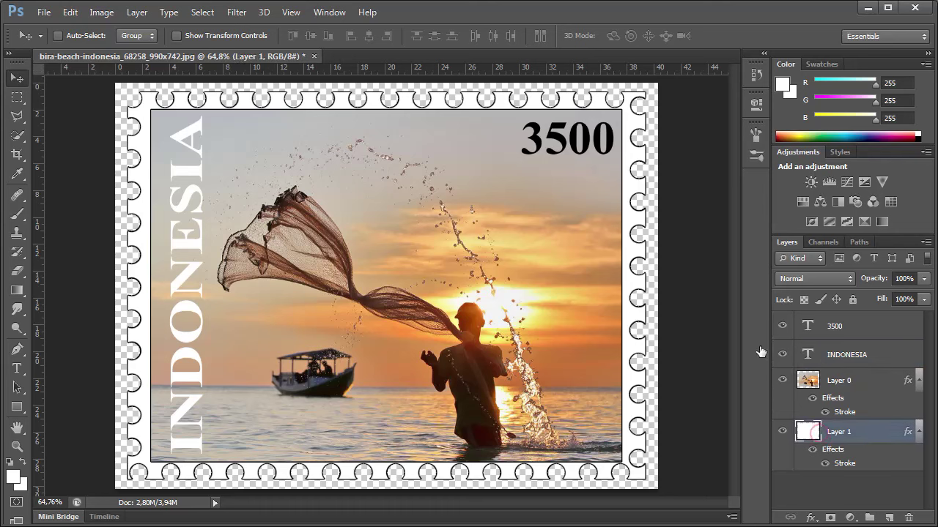
left_click(138, 13)
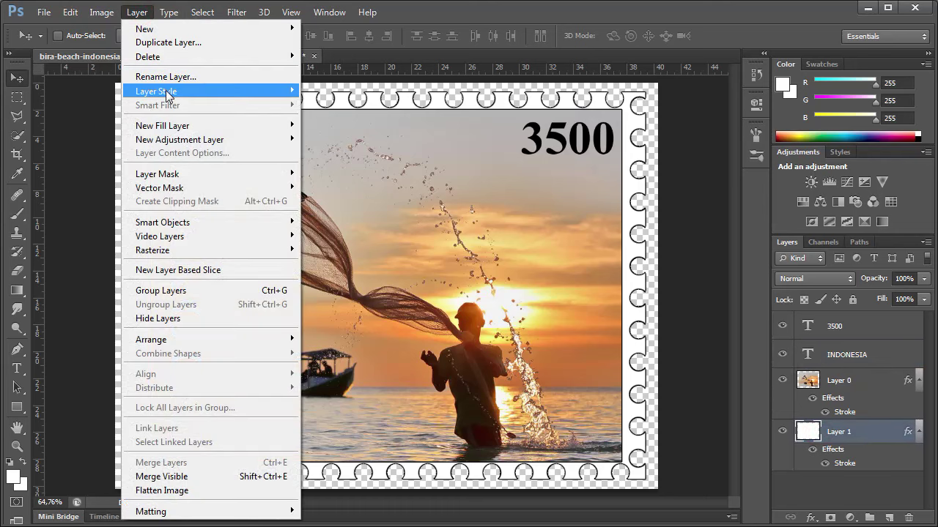
mouse_move(156, 91)
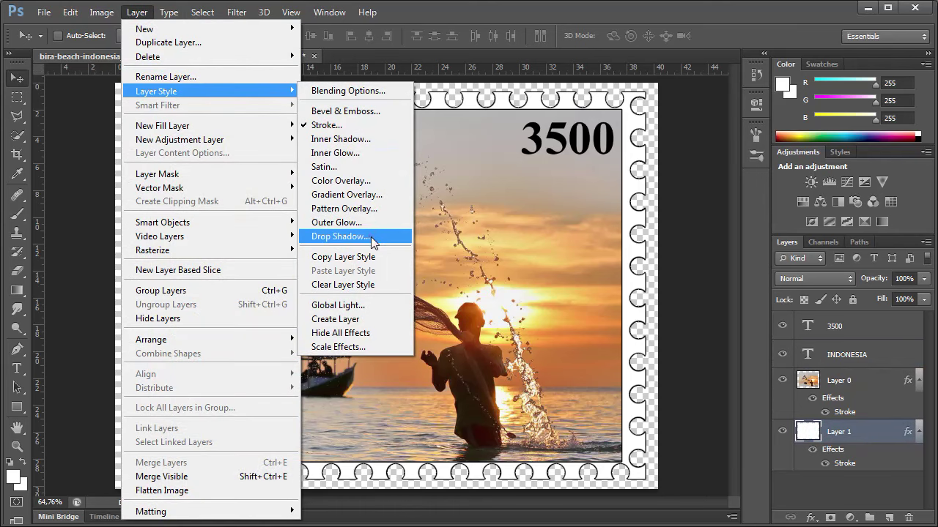
left_click(371, 236)
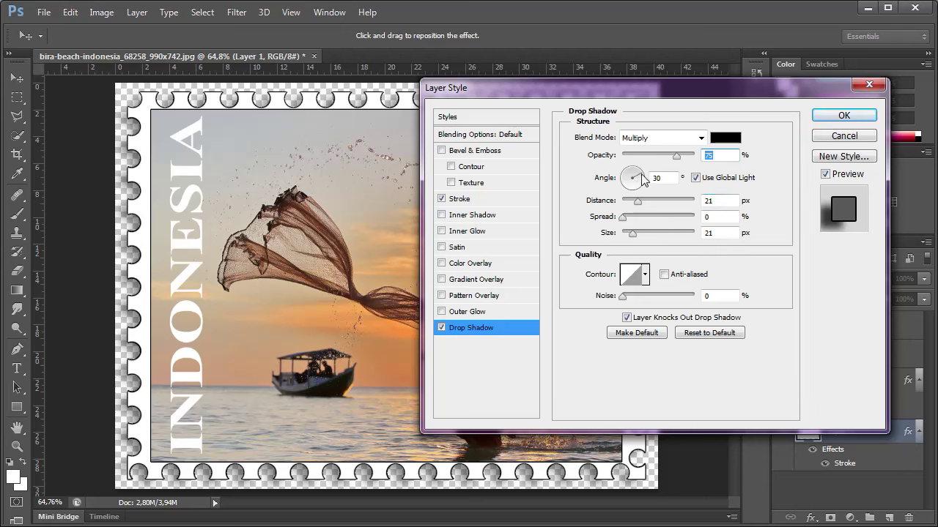
left_click_drag(642, 179, 625, 173)
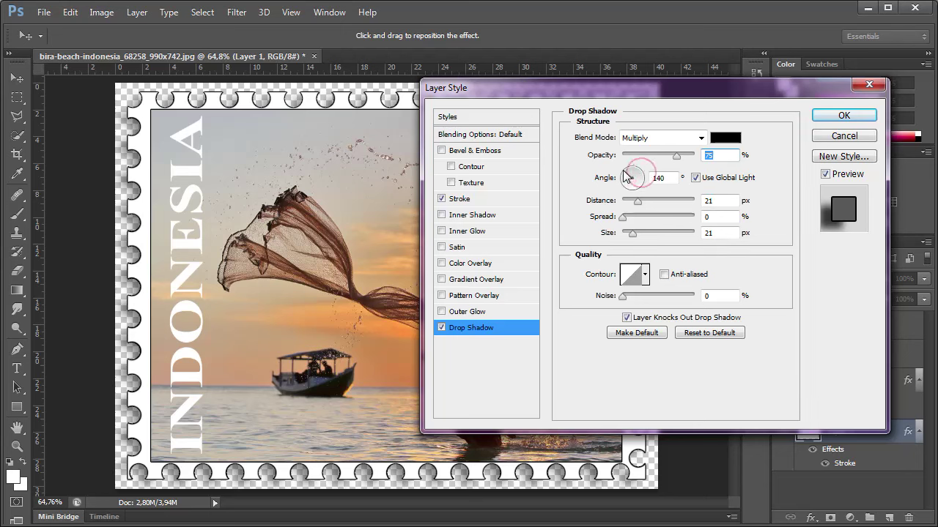
double_click(718, 201)
type("10")
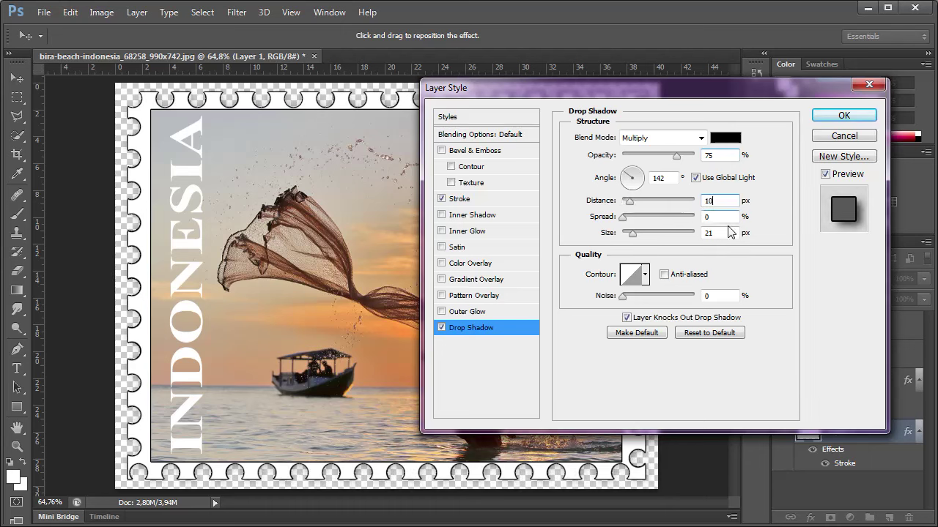
double_click(712, 217)
type("1")
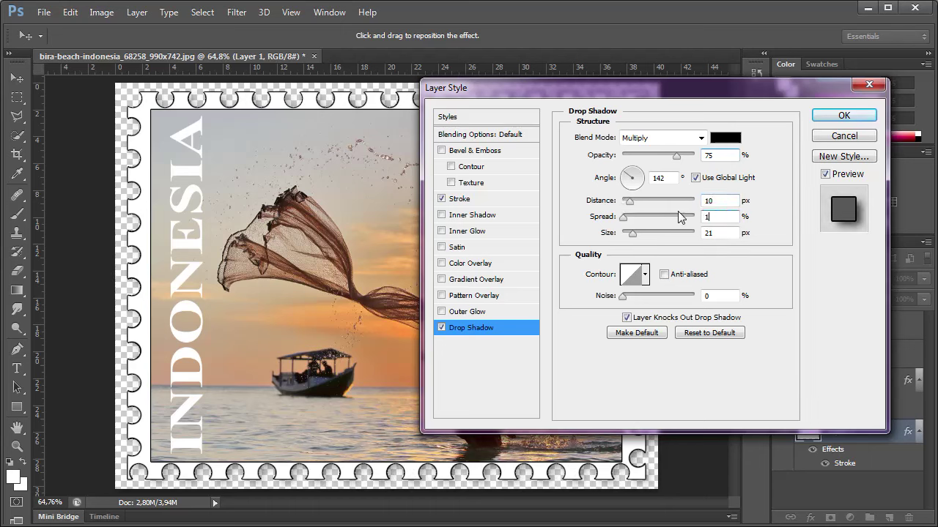
type("0")
double_click(715, 233)
type("1")
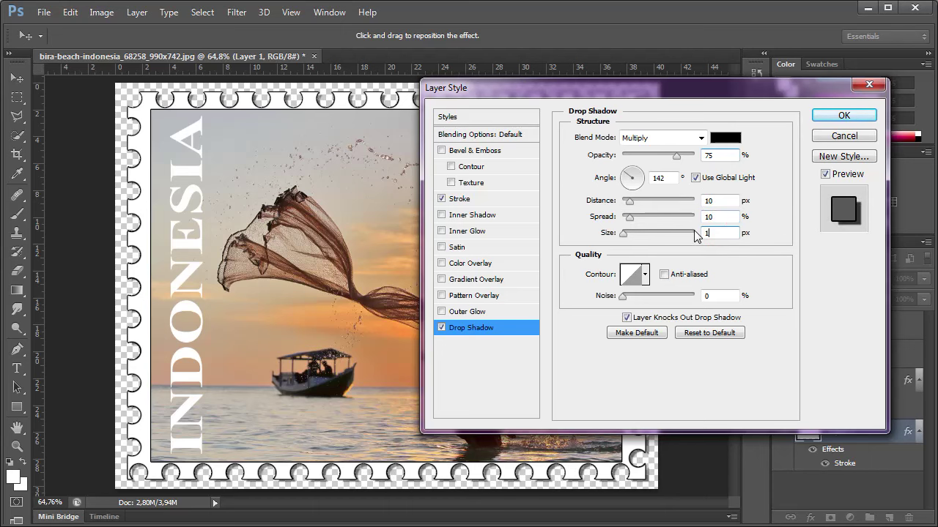
type("0")
left_click(843, 115)
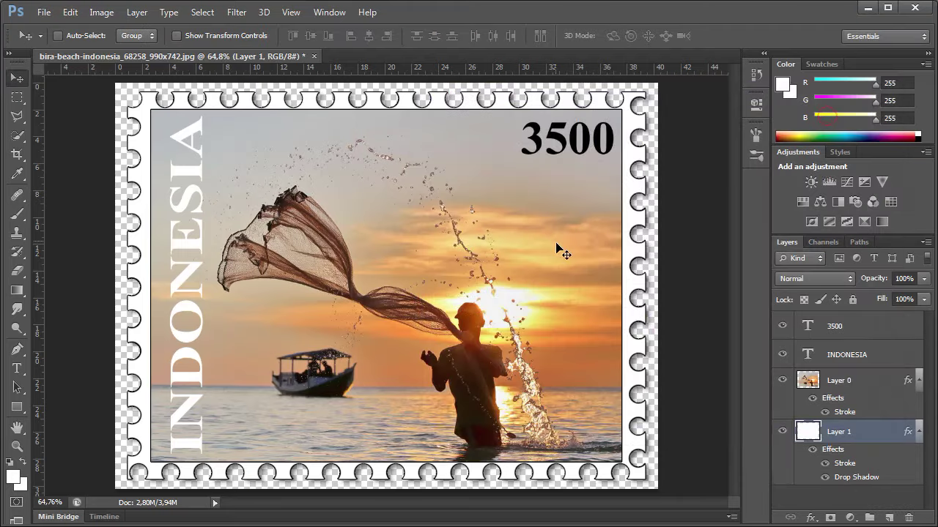
left_click(783, 326)
left_click(782, 355)
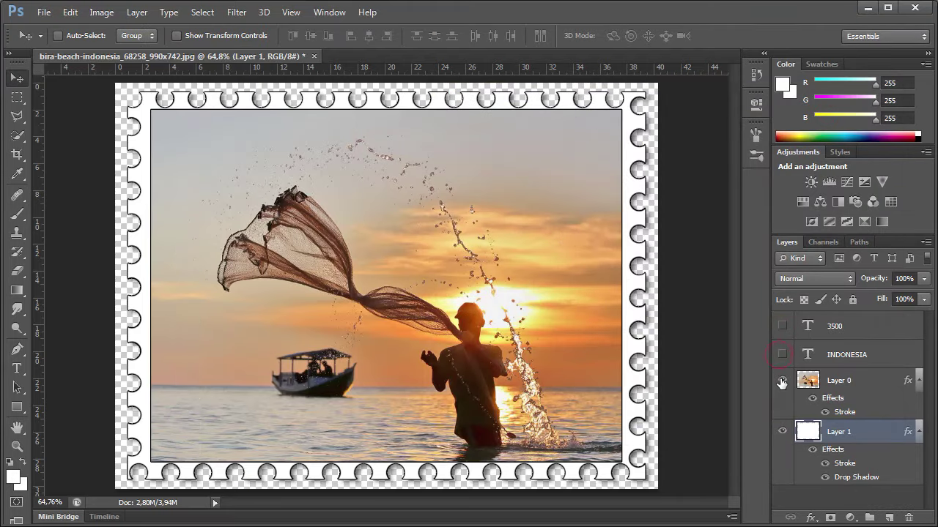
left_click(782, 380)
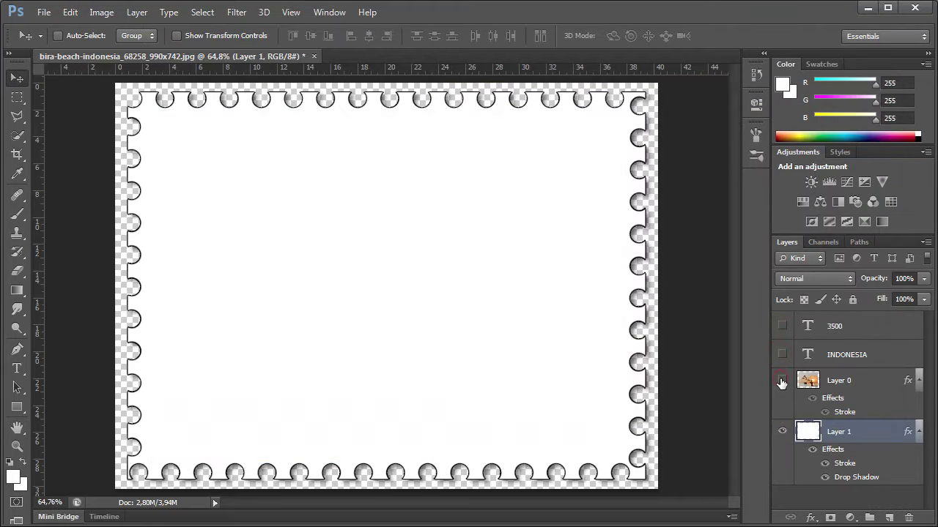
left_click(782, 431)
left_click(781, 432)
left_click(782, 380)
left_click(783, 353)
left_click(782, 326)
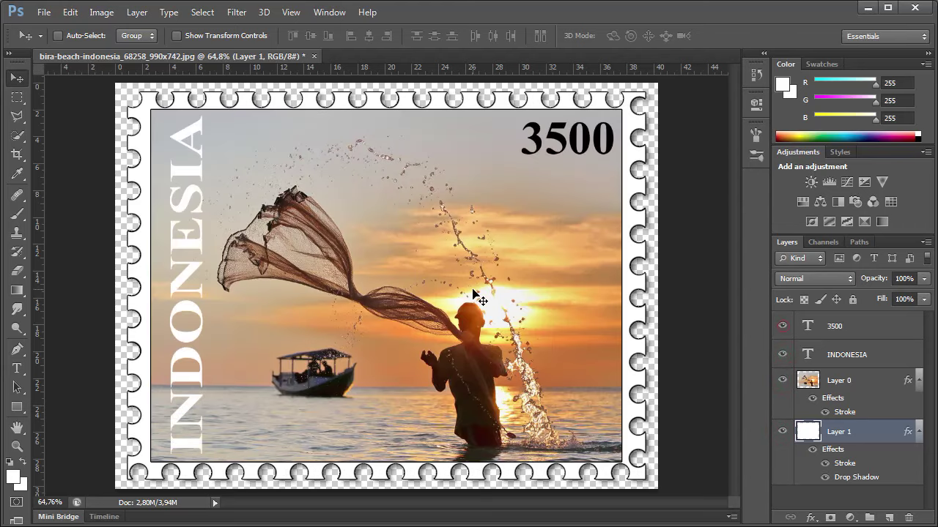